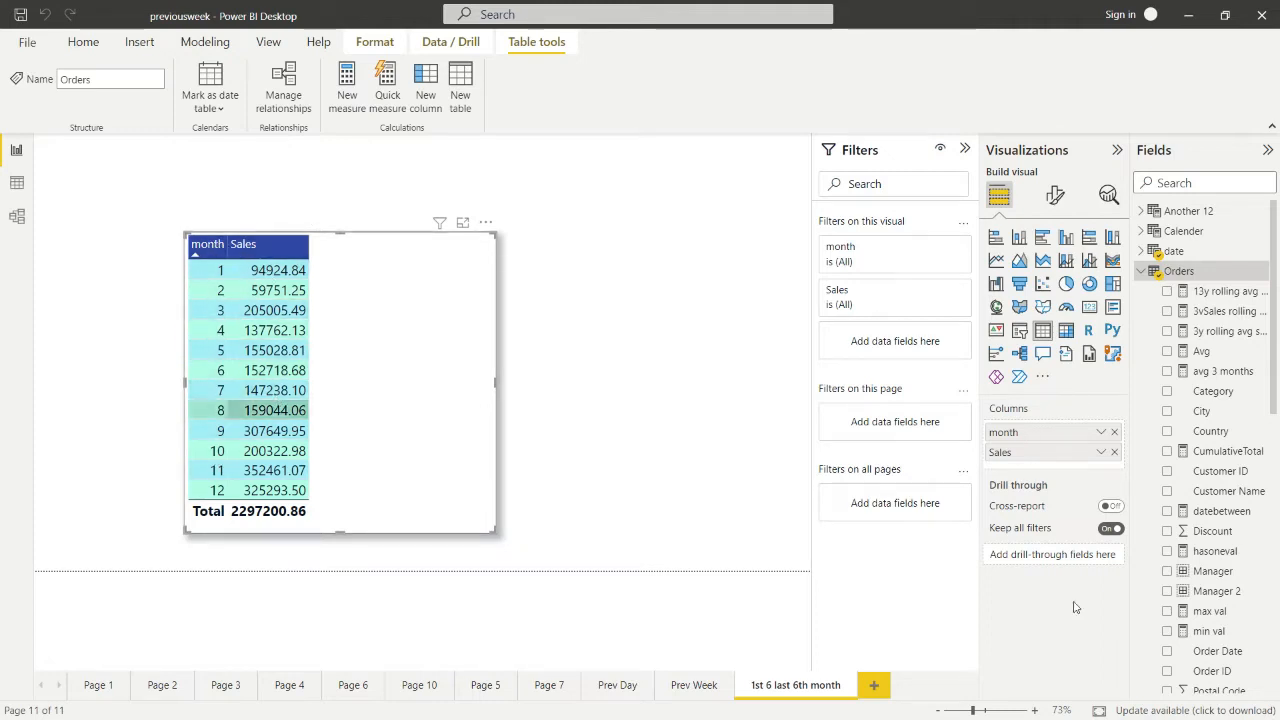
{"action": "scroll", "coordinate": [1238, 497], "scroll_direction": "down", "scroll_amount": 5}
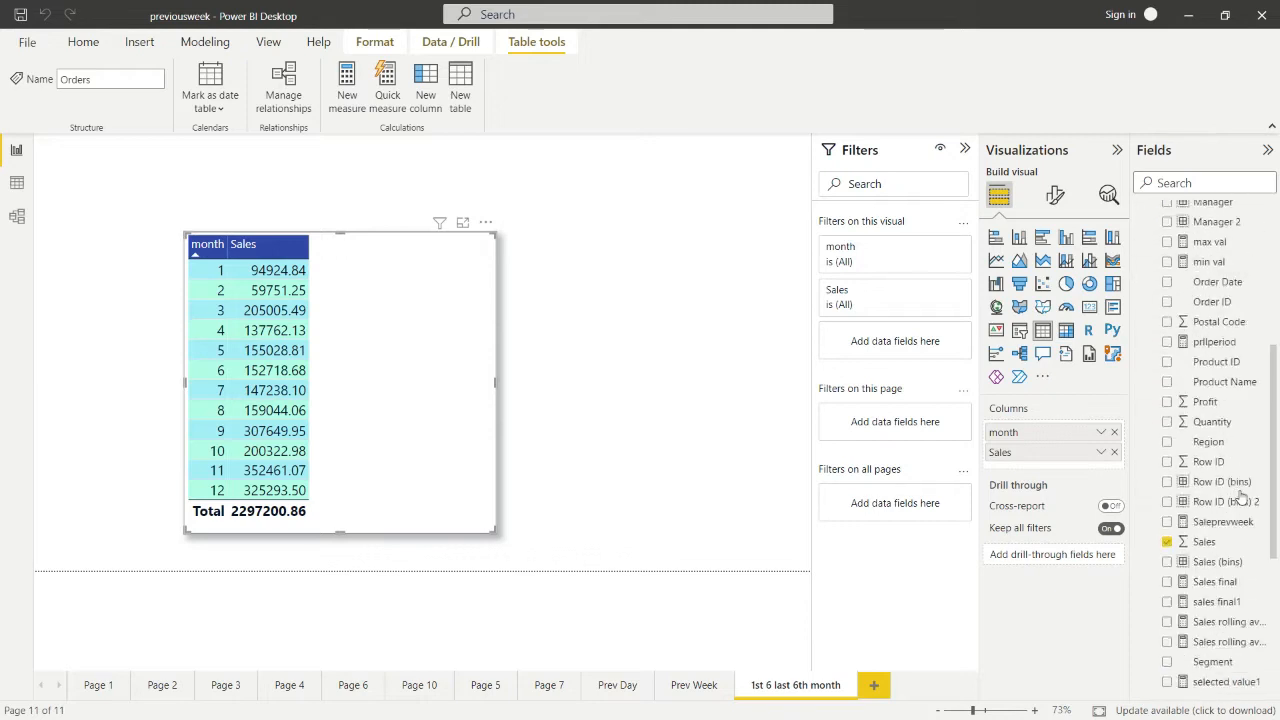
{"action": "scroll", "coordinate": [1236, 560], "scroll_direction": "down", "scroll_amount": 2}
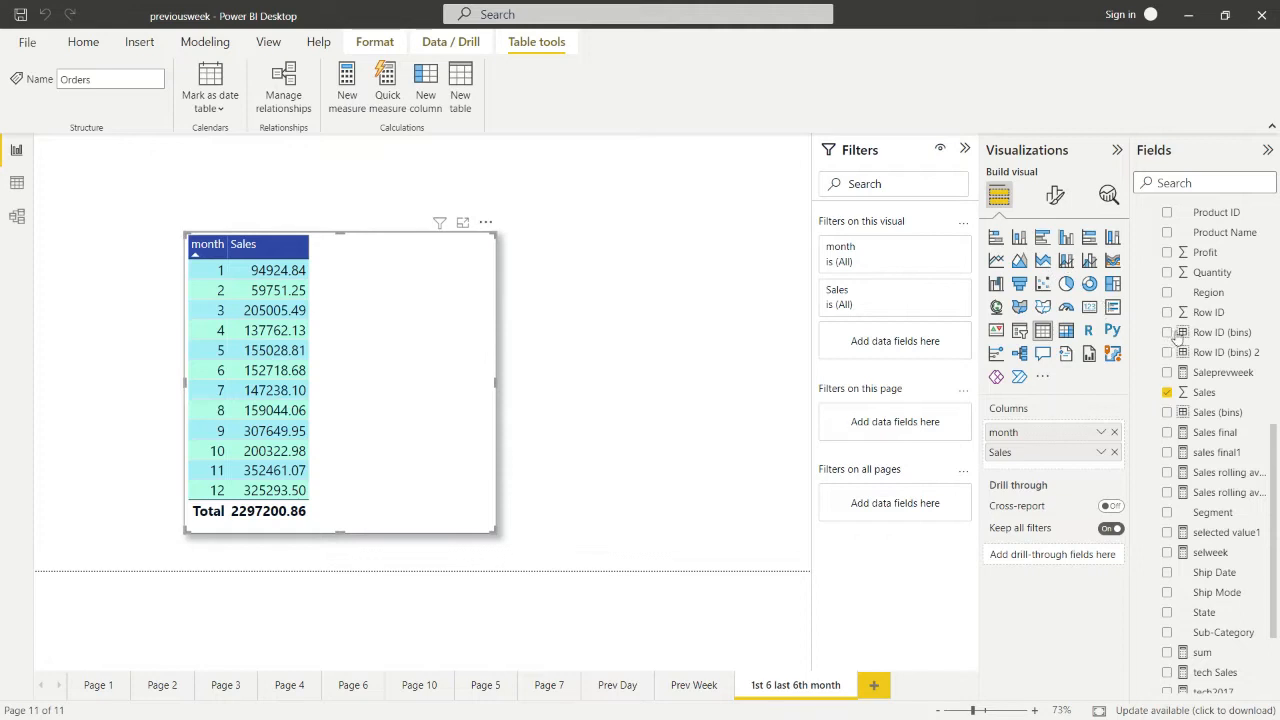
{"action": "scroll", "coordinate": [1216, 400], "scroll_direction": "up", "scroll_amount": 6}
{"action": "scroll", "coordinate": [1216, 386], "scroll_direction": "up", "scroll_amount": 1}
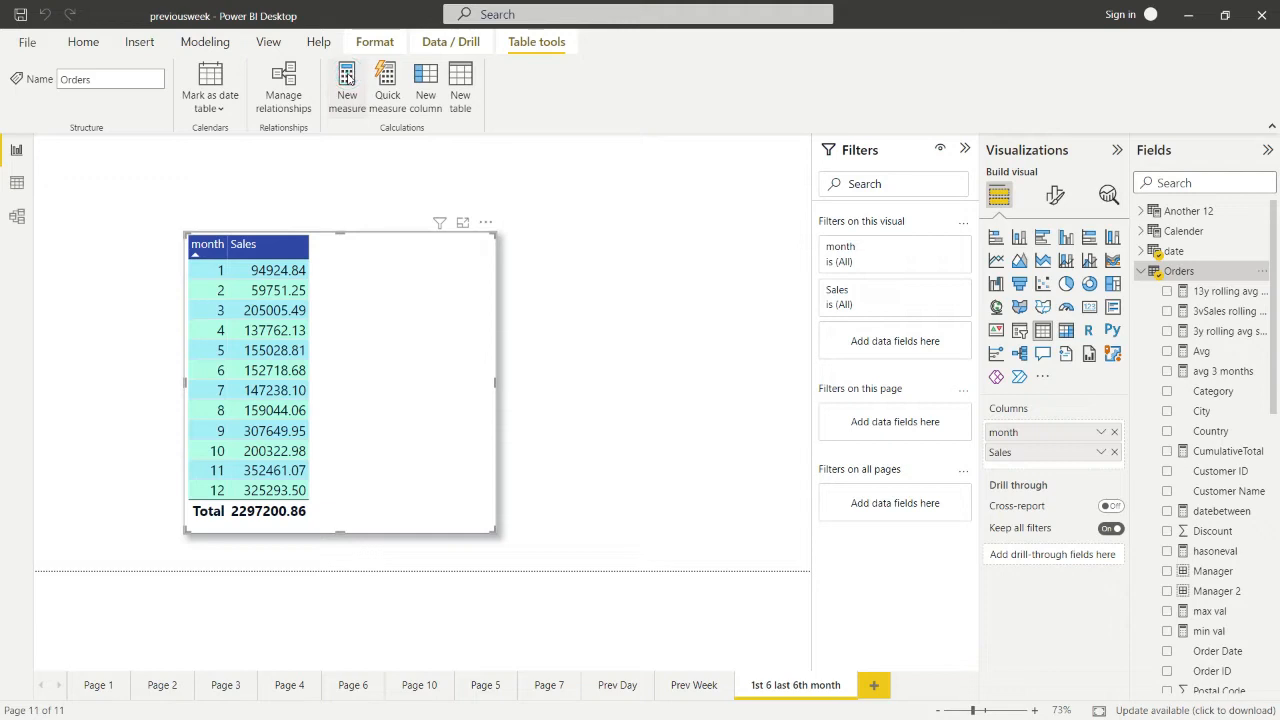
Create a new measure in the Orders table named "First 6 month sales" and begin its formula with CALCULATE.
{"action": "left_click", "coordinate": [347, 77]}
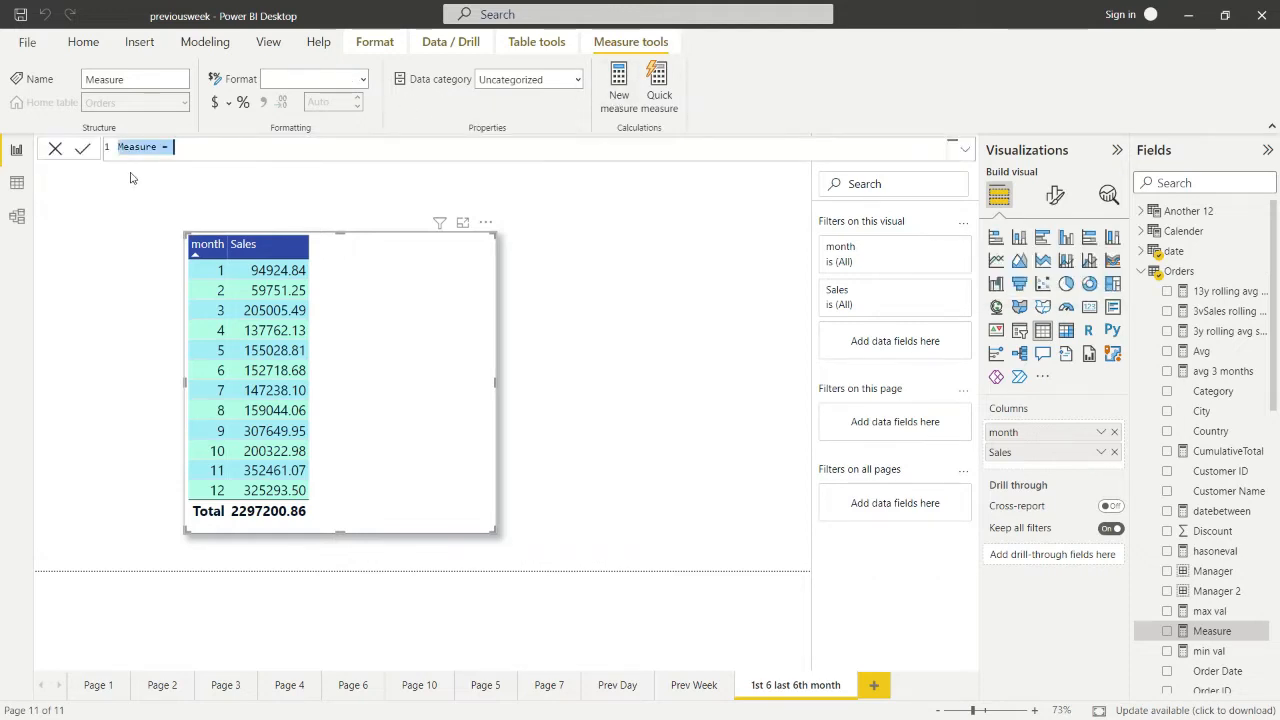
{"action": "type", "text": "F"}
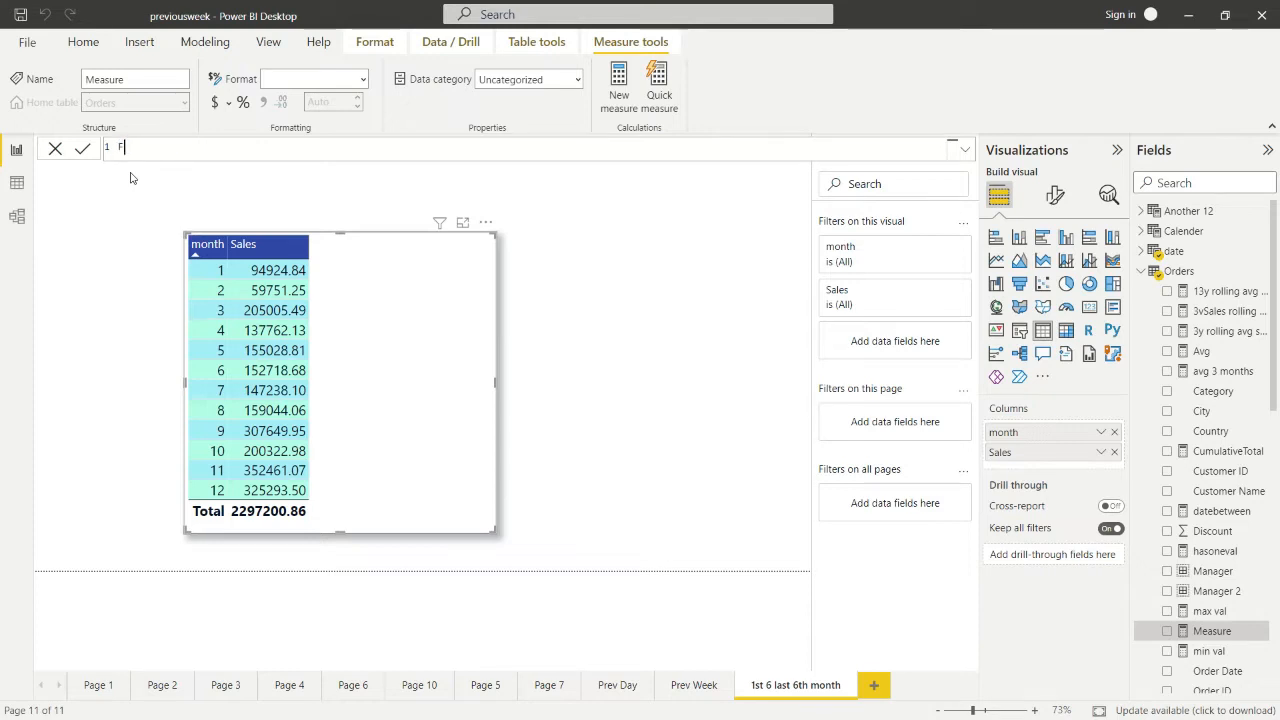
{"action": "type", "text": "irst 6 "}
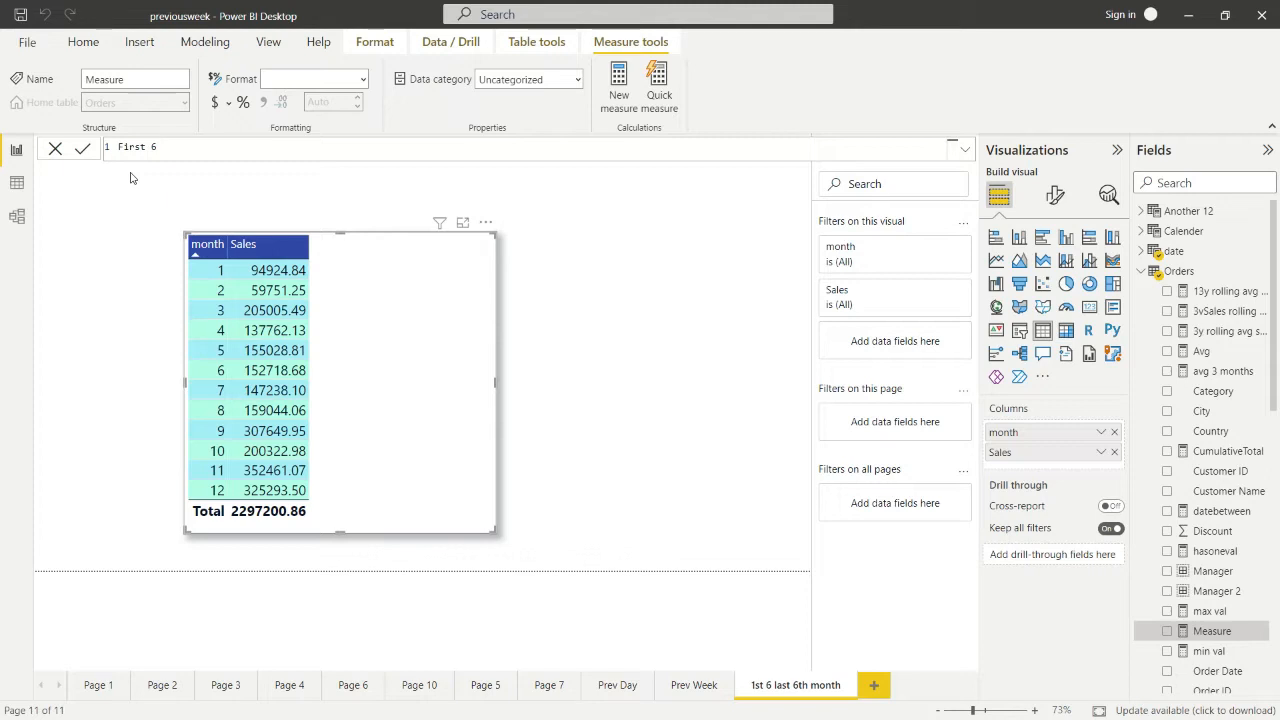
{"action": "type", "text": "month sales = CALCU"}
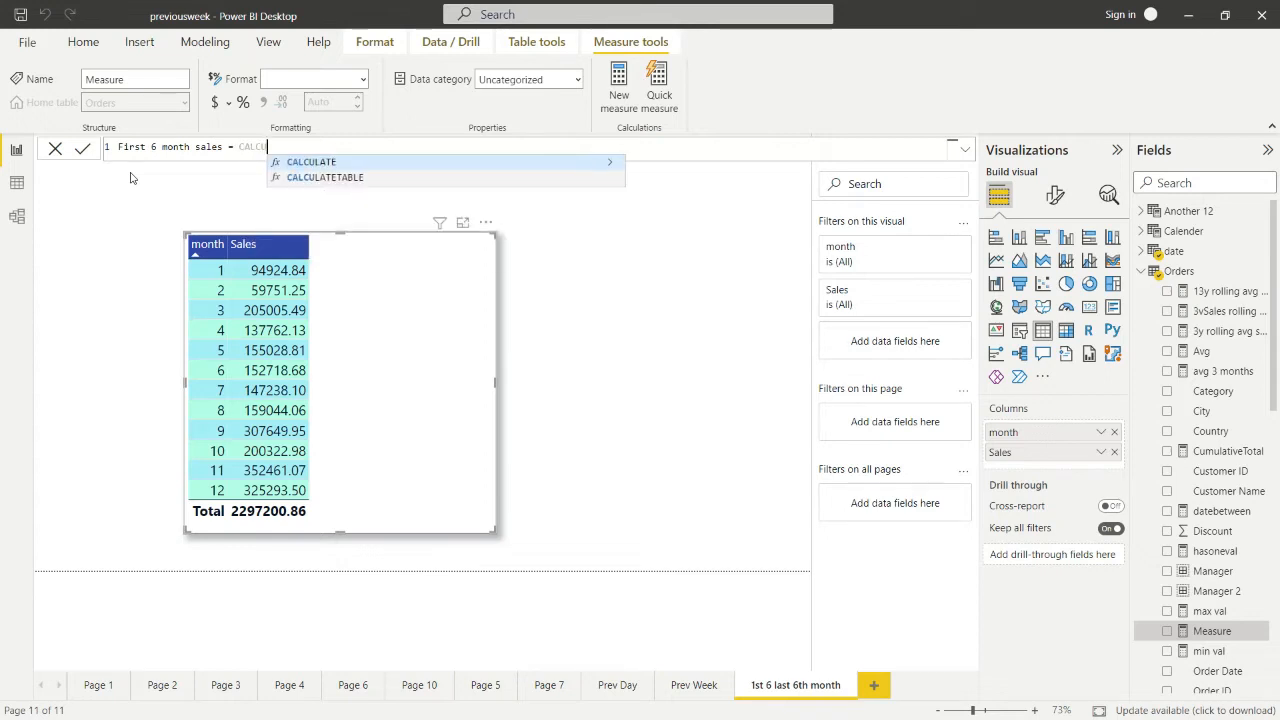
{"action": "type", "text": "LATE"}
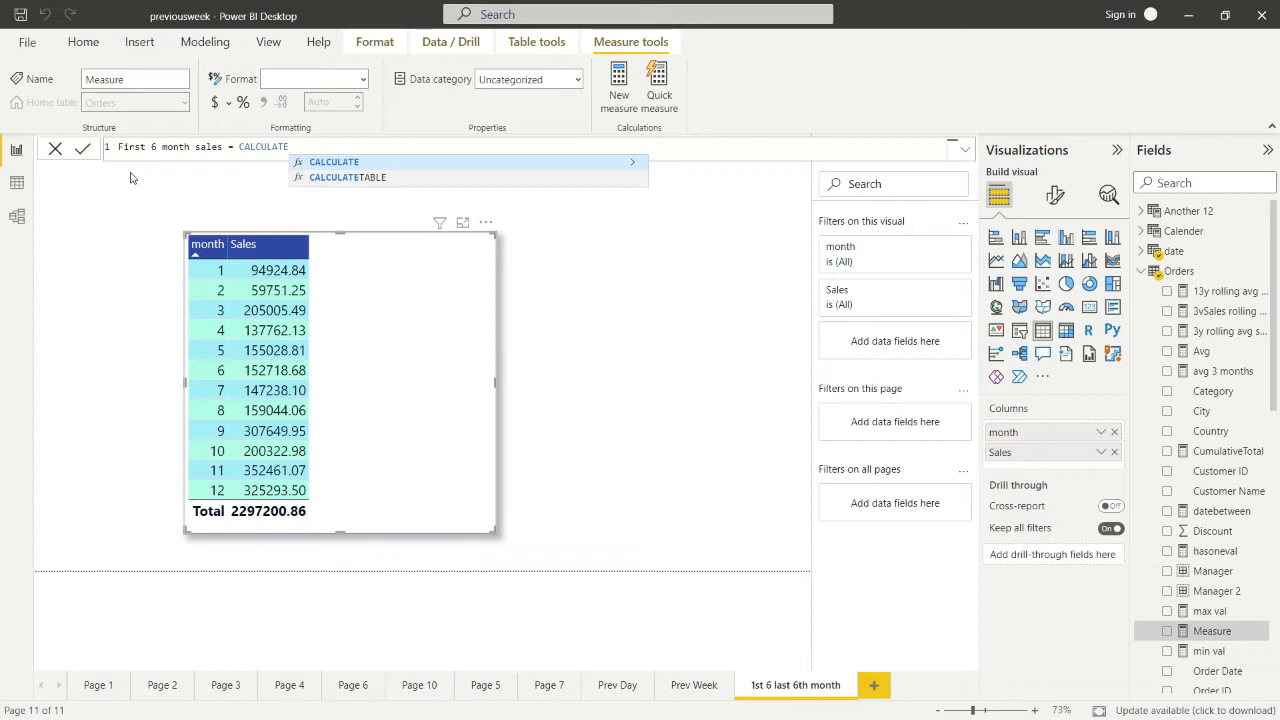
Enter SUM(Orders[Sales]) as the expression inside the measure's CALCULATE function.
{"action": "type", "text": "(SUM"}
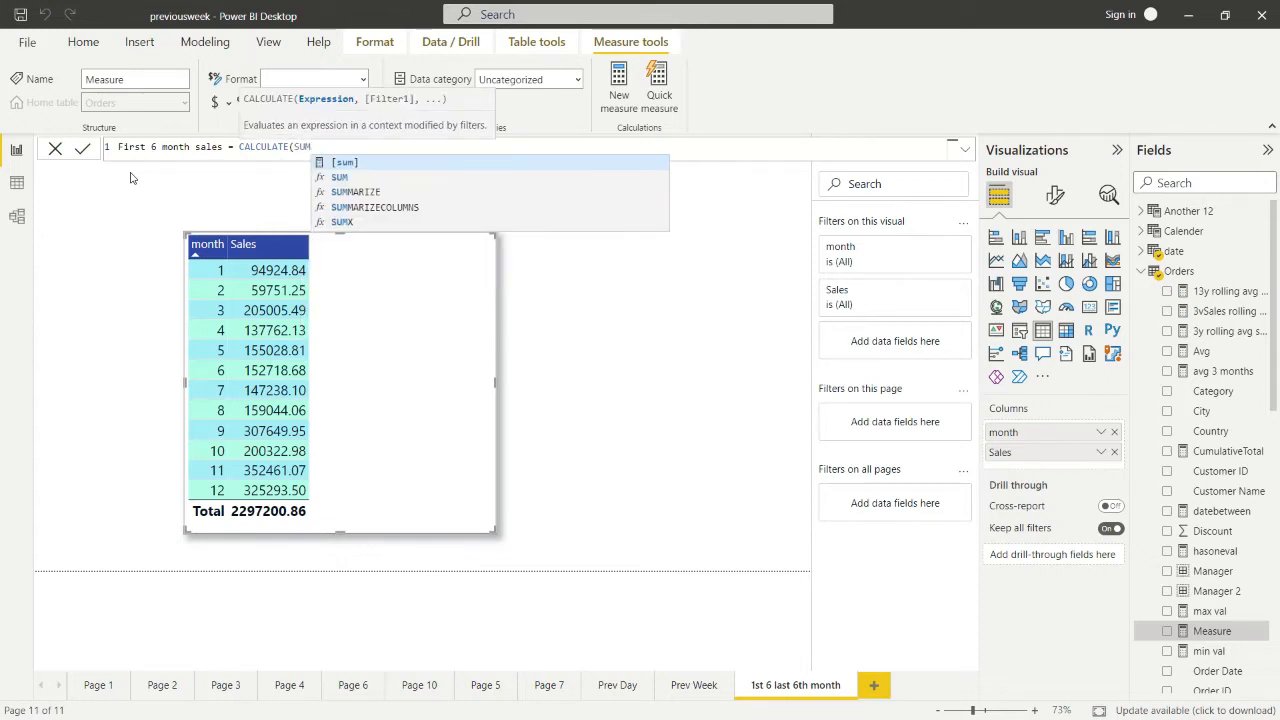
{"action": "type", "text": "("}
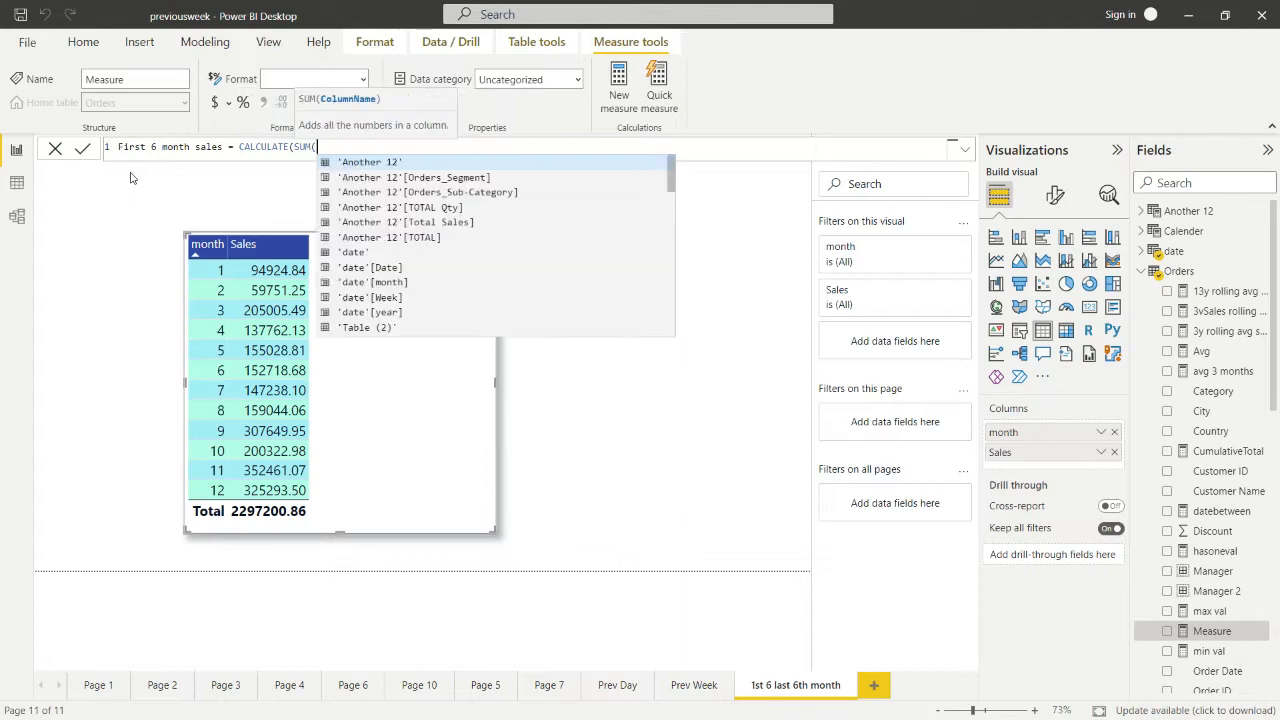
{"action": "type", "text": "Orders"}
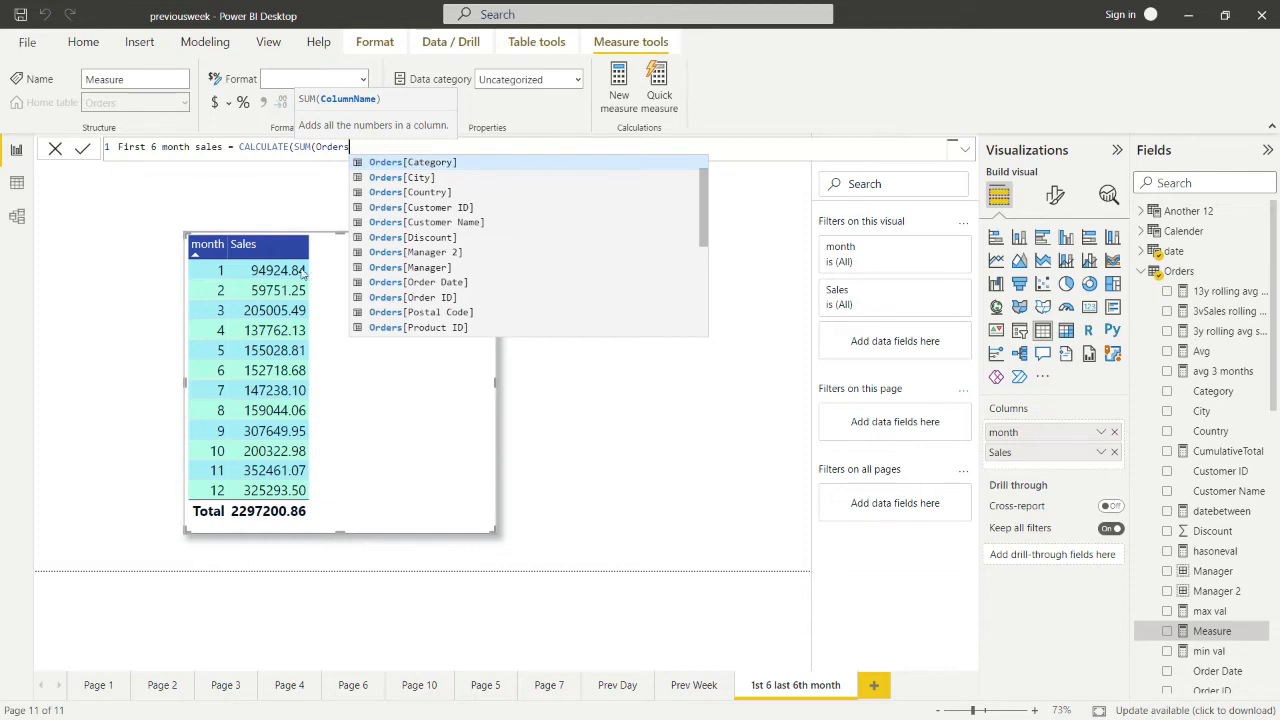
{"action": "scroll", "coordinate": [443, 291], "scroll_direction": "down", "scroll_amount": 1}
{"action": "scroll", "coordinate": [443, 291], "scroll_direction": "down", "scroll_amount": 3}
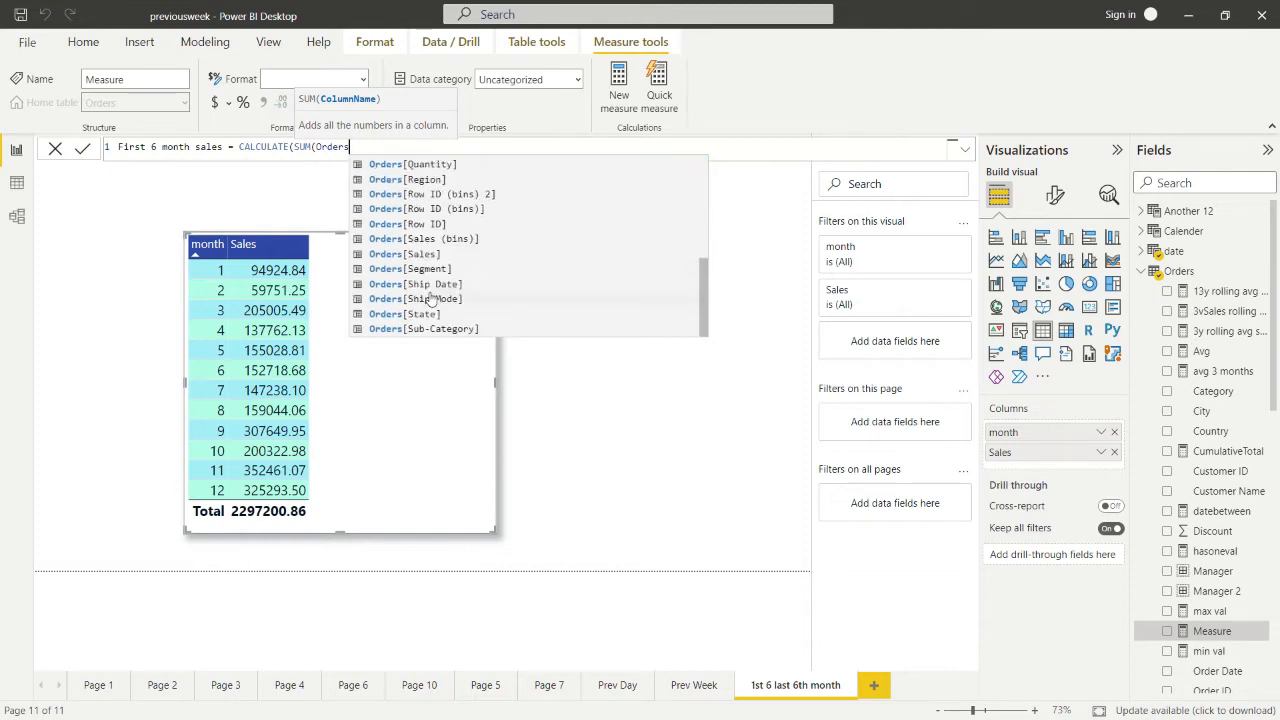
{"action": "left_click", "coordinate": [419, 256]}
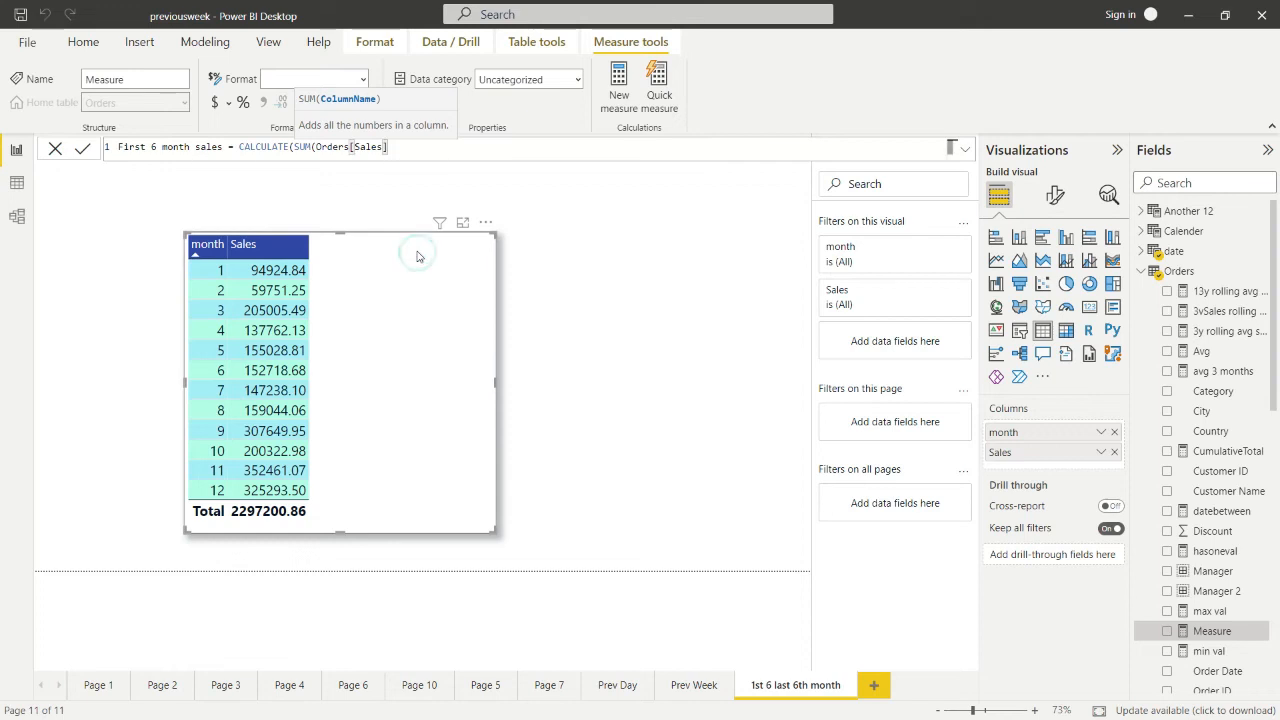
{"action": "left_click", "coordinate": [404, 151]}
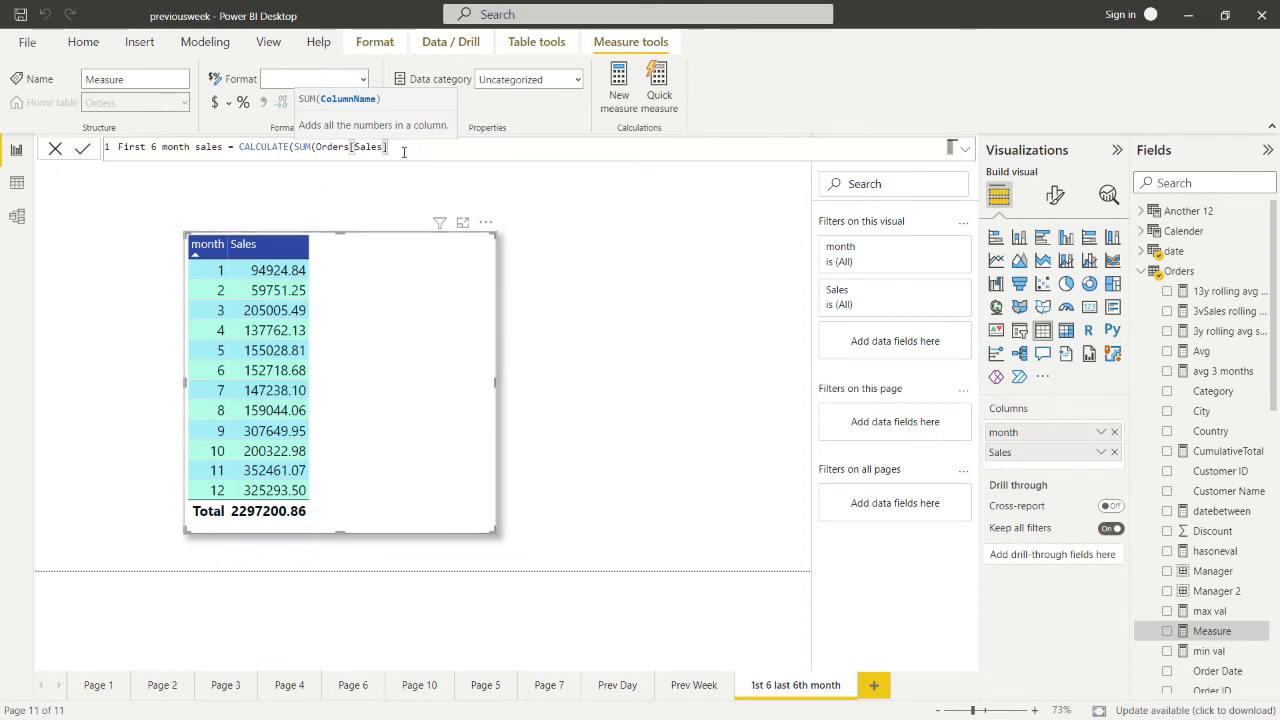
{"action": "type", "text": "),"}
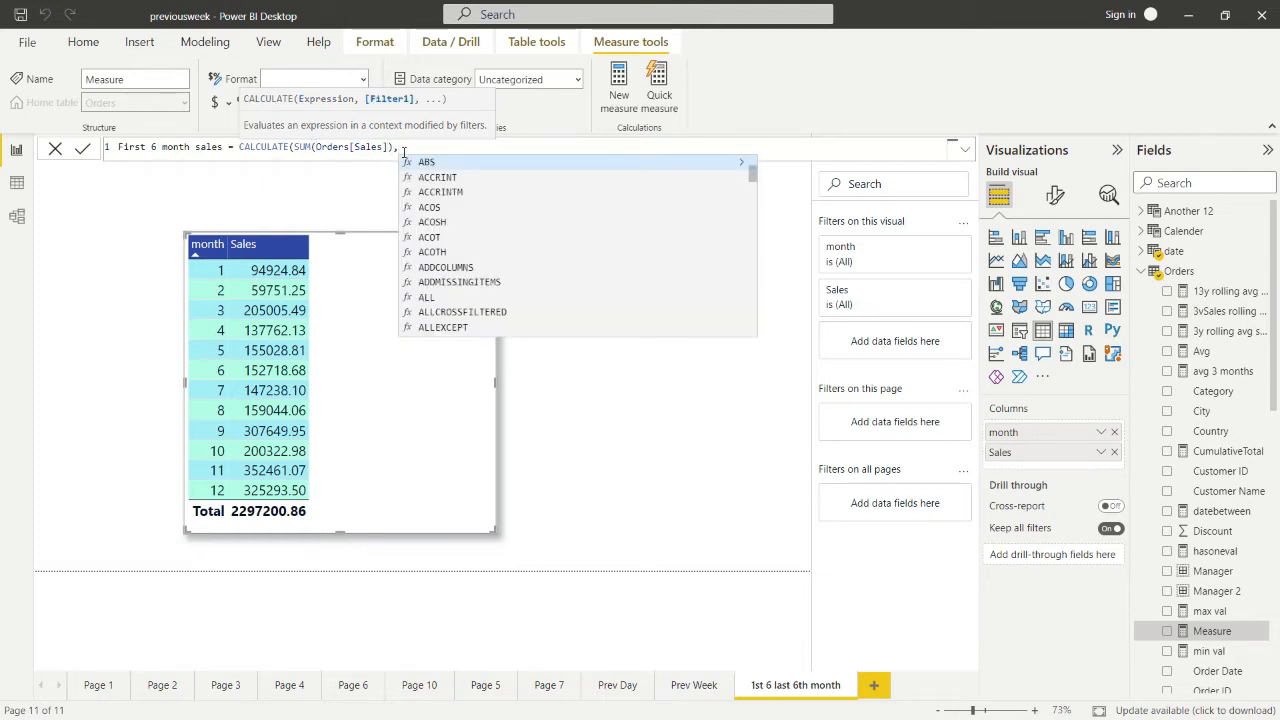
Add a FILTER function over the 'date' table as the CALCULATE filter argument.
{"action": "type", "text": "fil"}
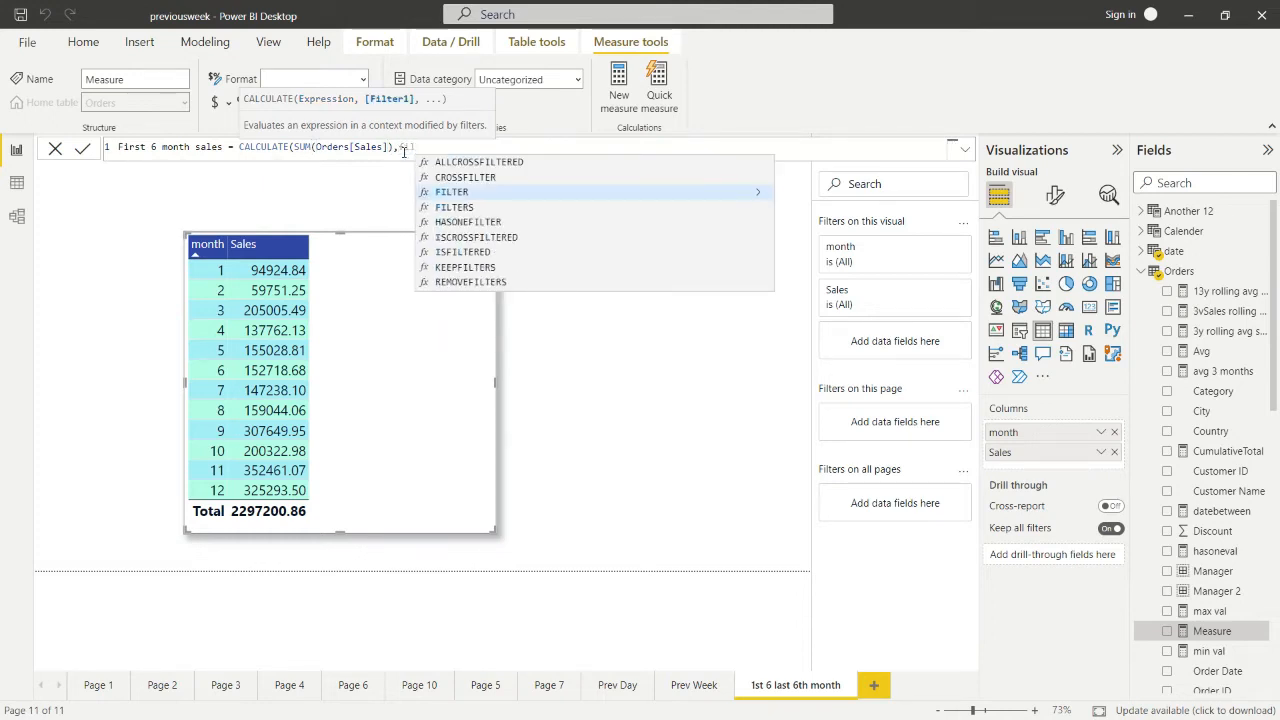
{"action": "type", "text": "ter"}
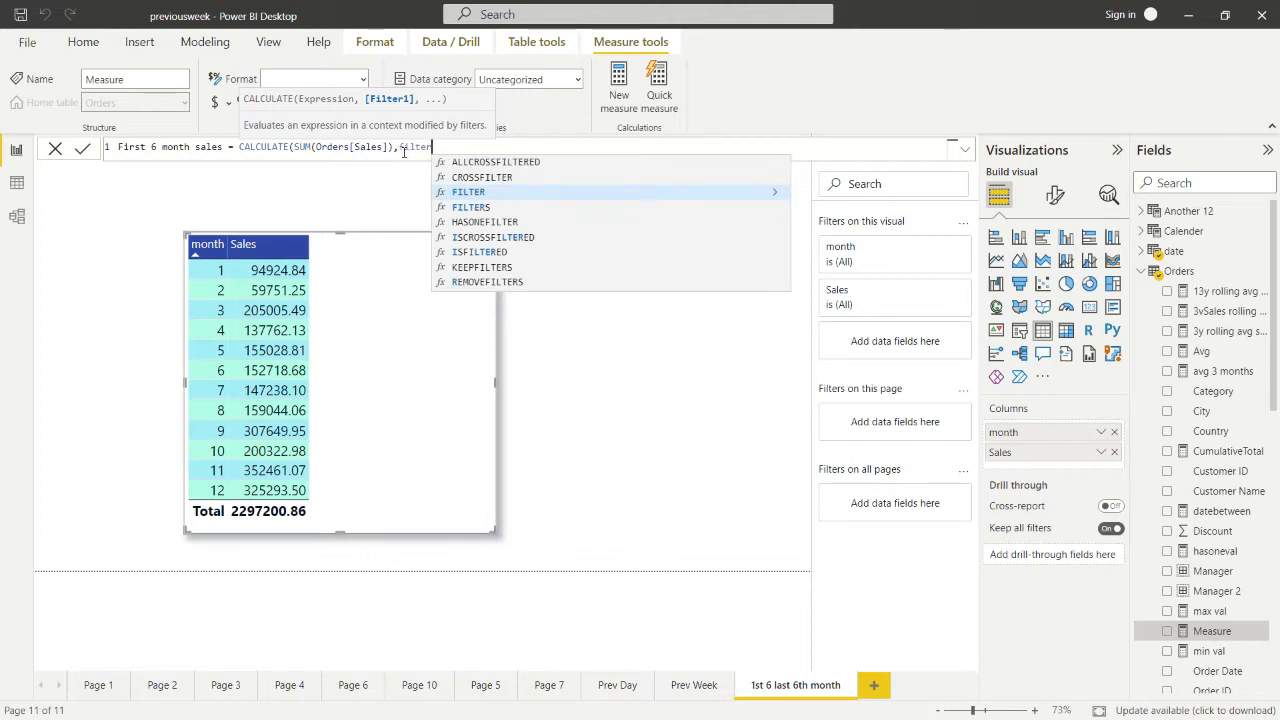
{"action": "type", "text": "("}
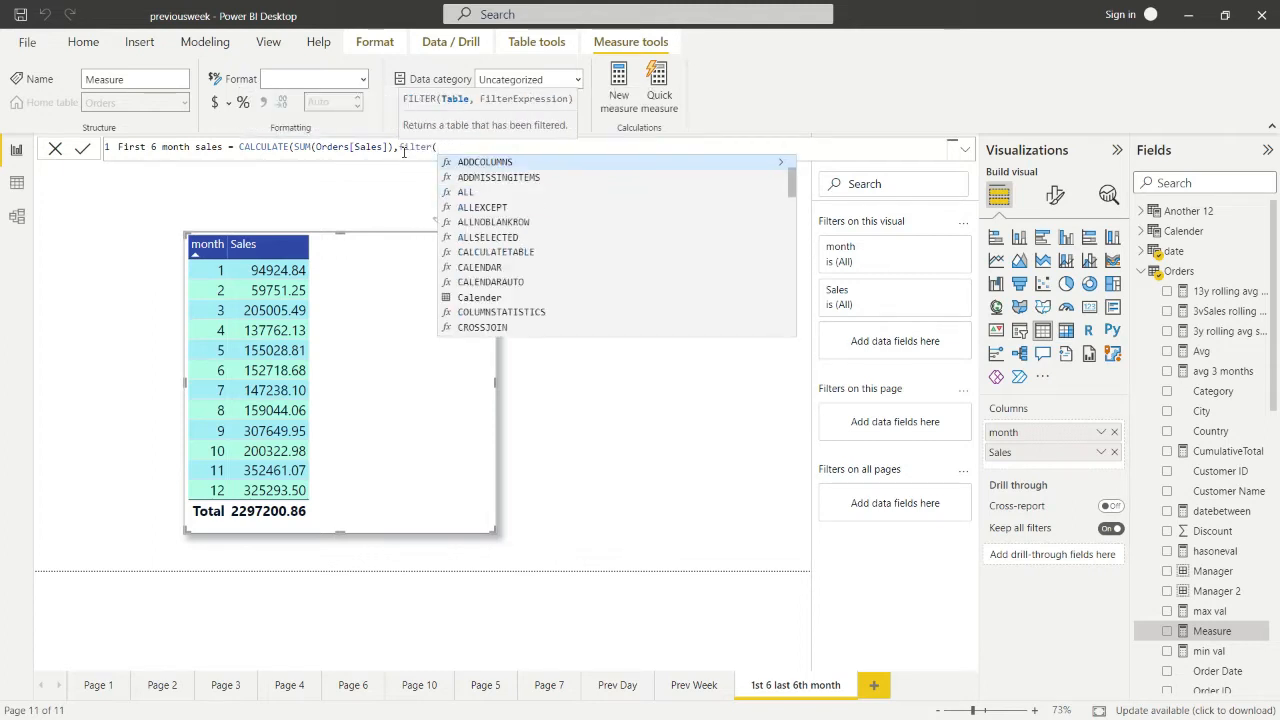
{"action": "type", "text": "'da"}
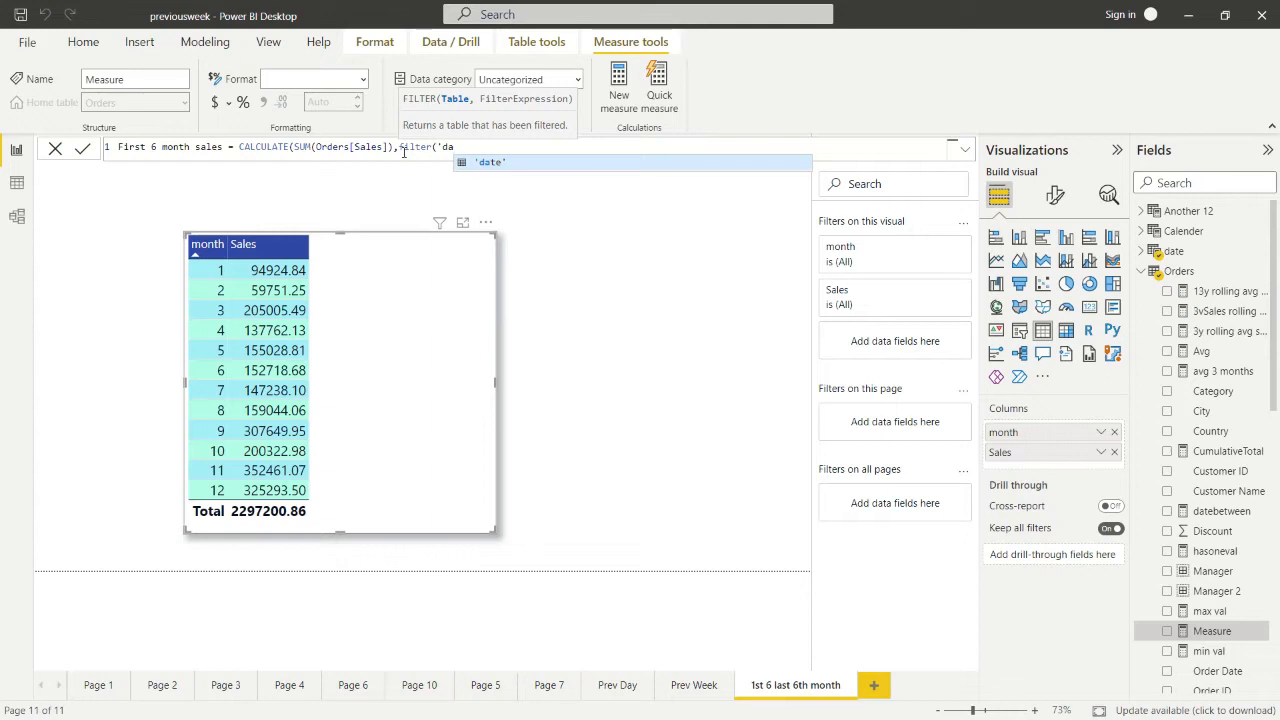
{"action": "type", "text": "te"}
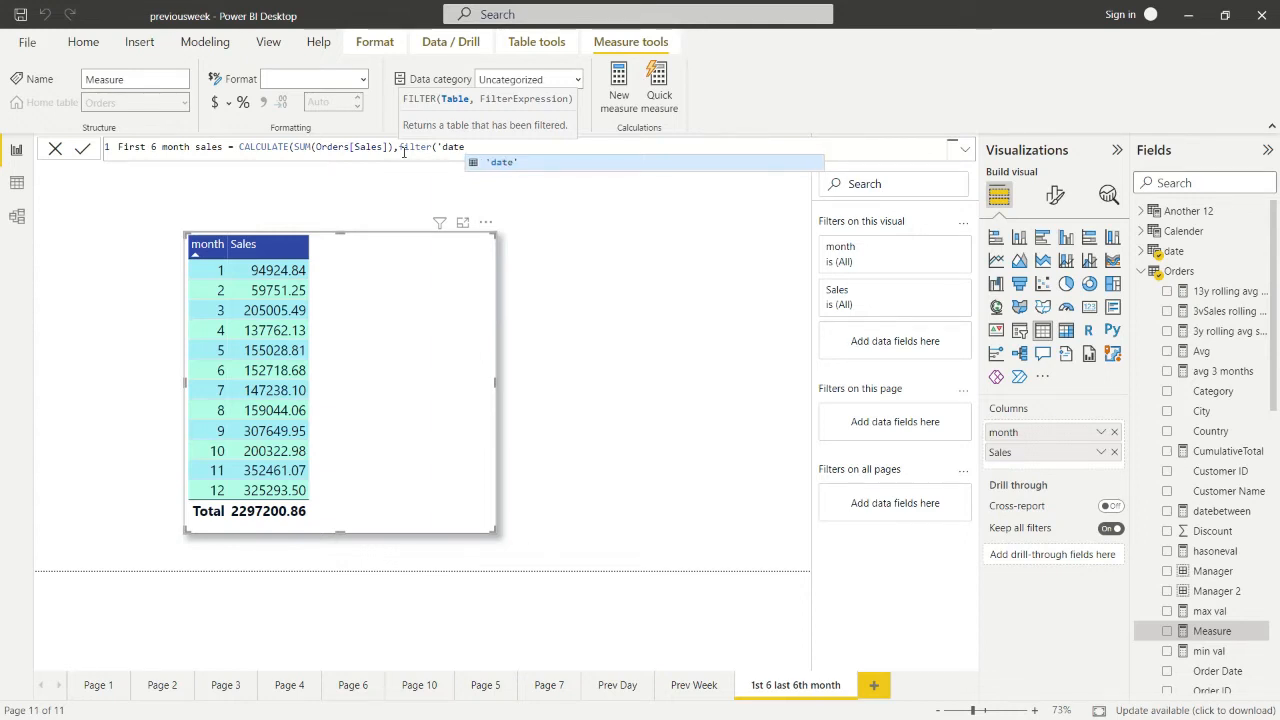
{"action": "type", "text": "',"}
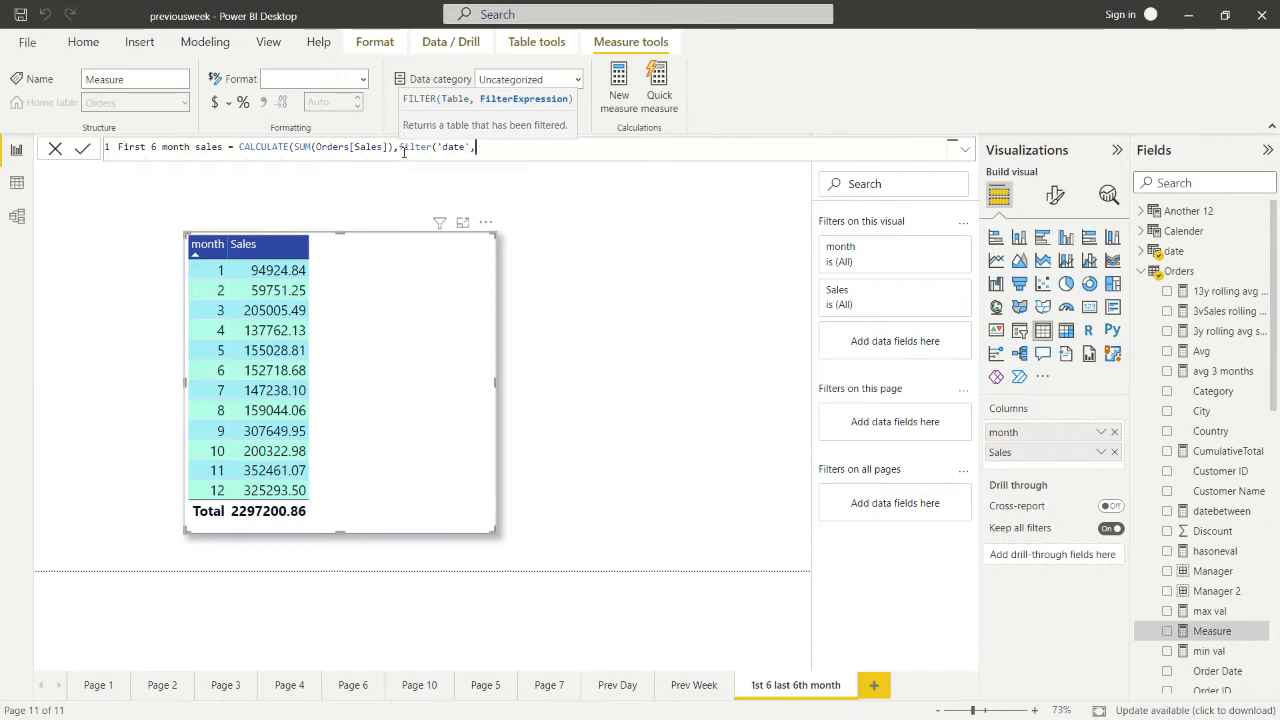
{"action": "type", "text": "month"}
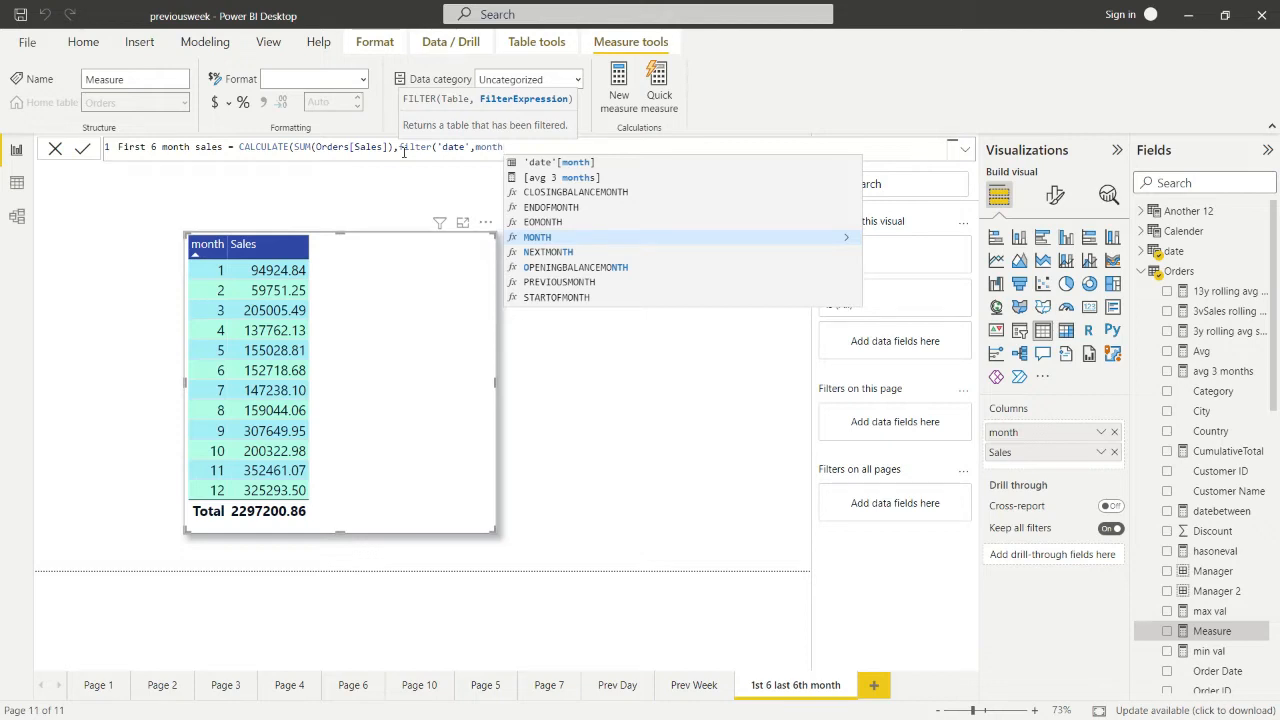
{"action": "type", "text": "("}
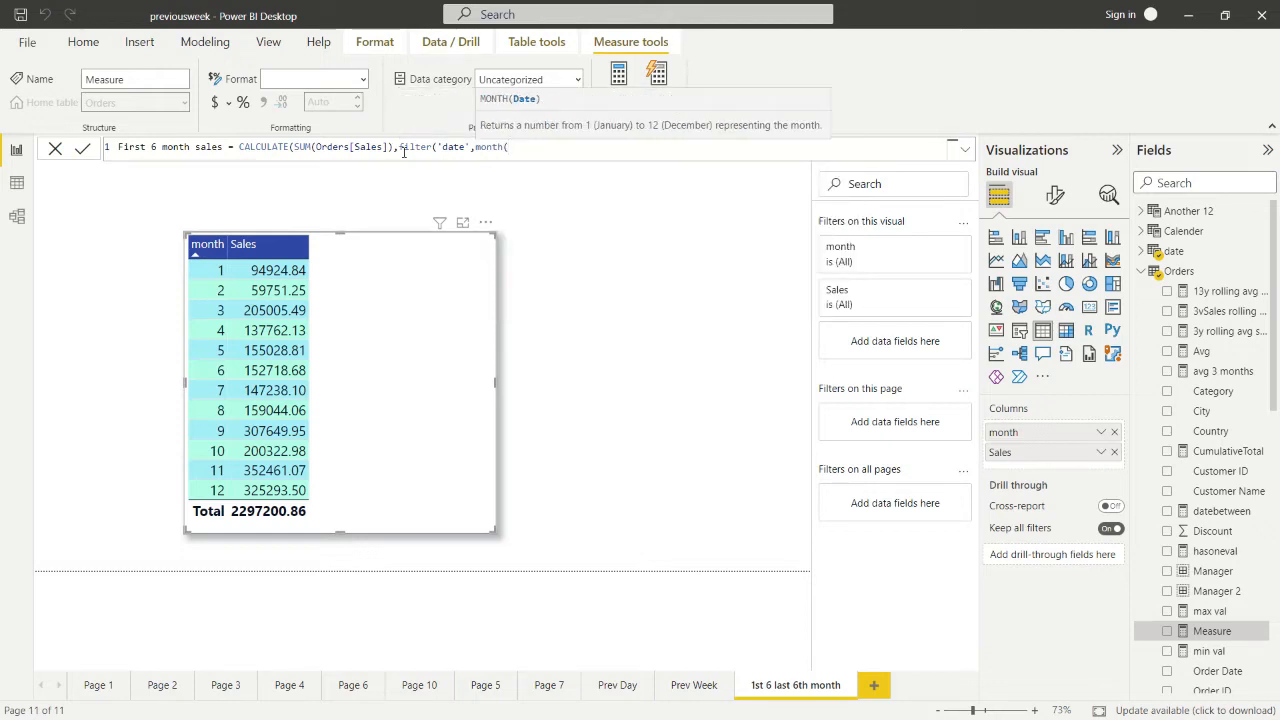
{"action": "key", "text": "BackSpace"}
{"action": "key", "text": "BackSpace"}
{"action": "key", "text": "BackSpace"}
{"action": "key", "text": "BackSpace"}
{"action": "key", "text": "BackSpace"}
{"action": "key", "text": "BackSpace"}
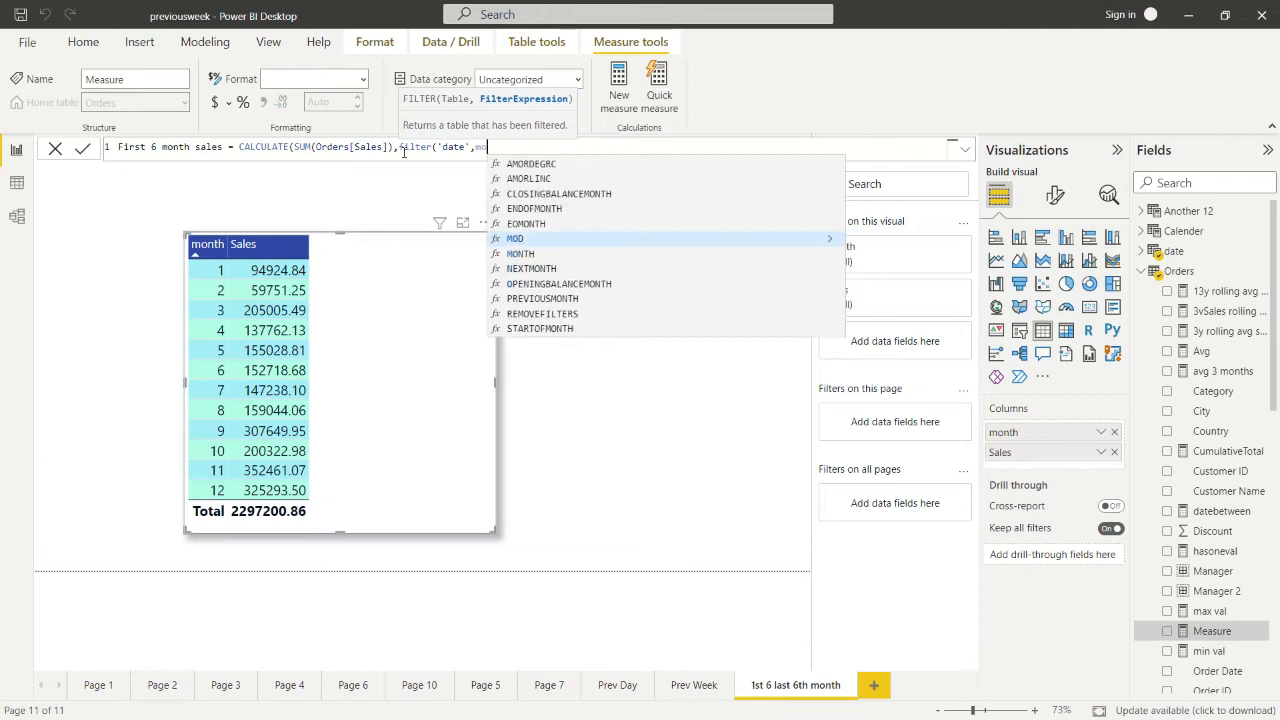
Set the filter condition to MONTH('date'[Date])<=6, close the open functions and commit the measure.
{"action": "type", "text": "MONTH"}
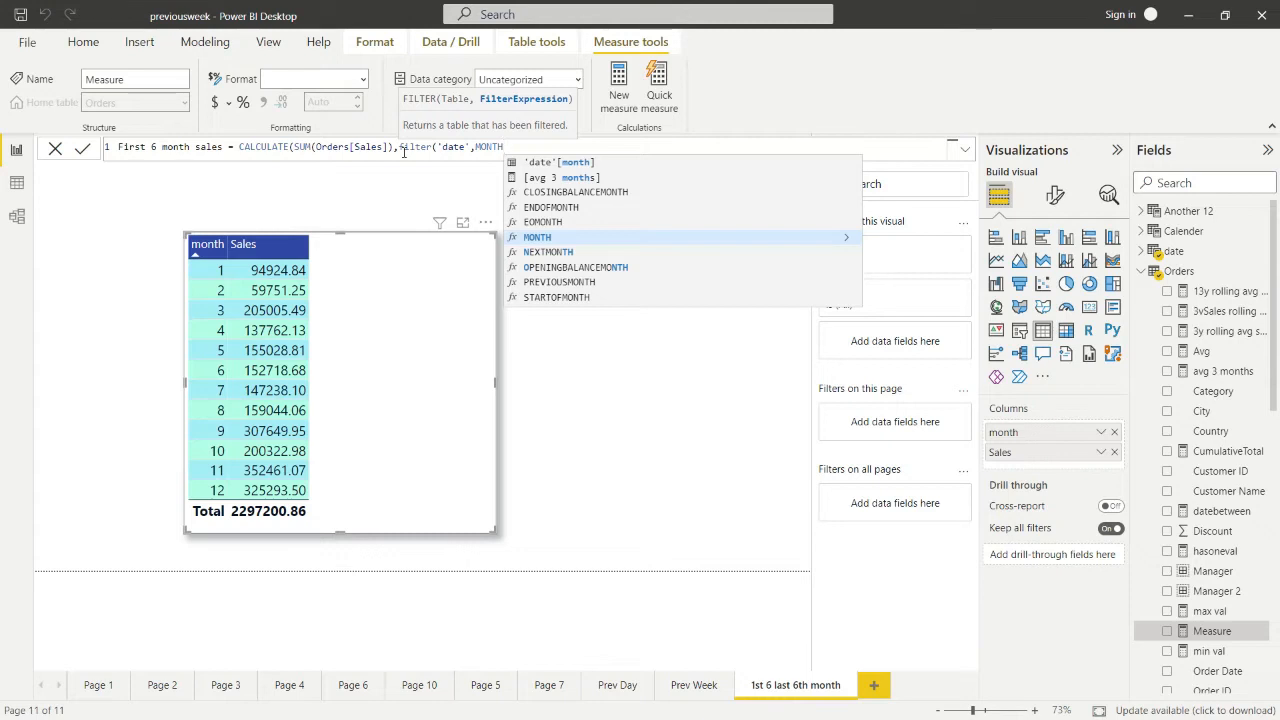
{"action": "type", "text": "("}
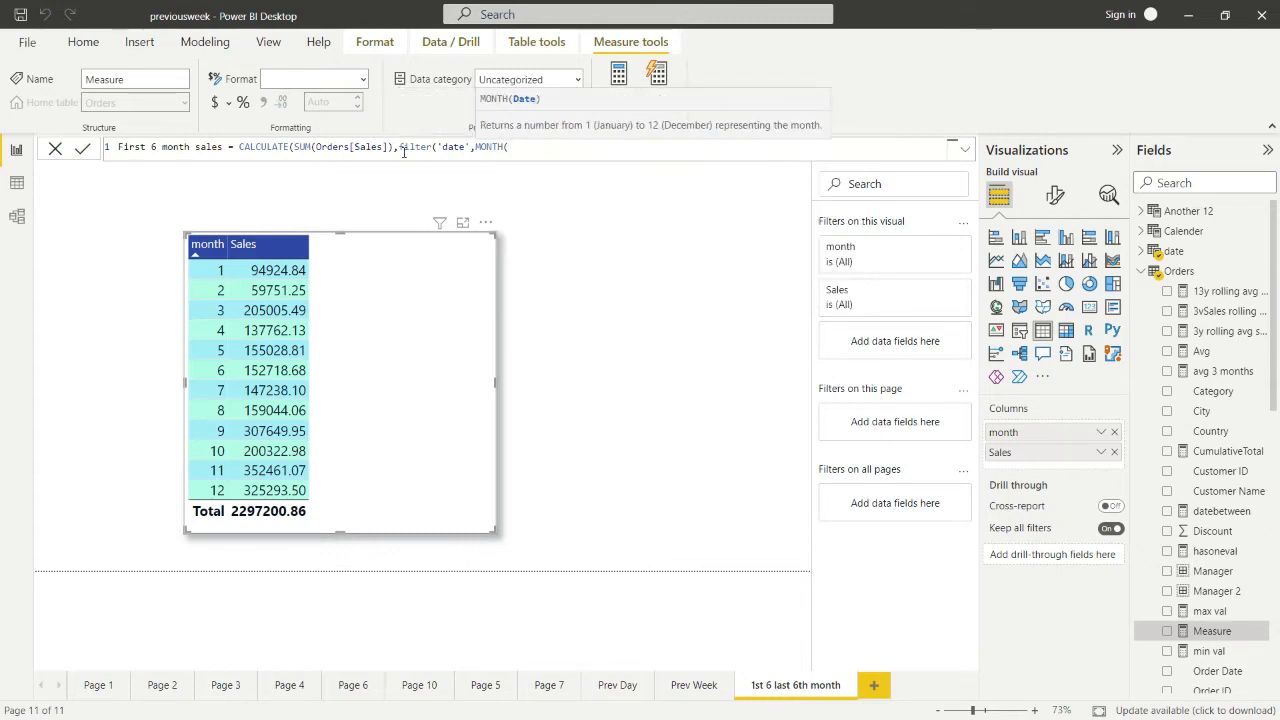
{"action": "type", "text": "'da"}
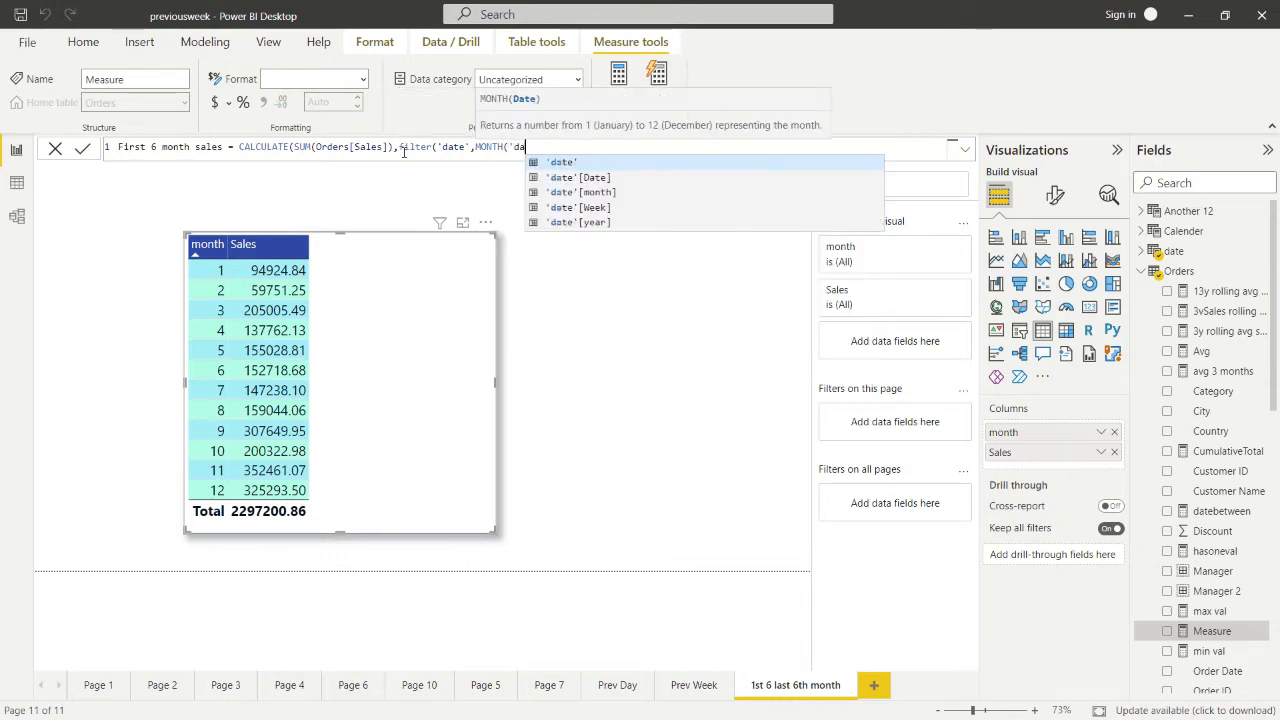
{"action": "type", "text": "te"}
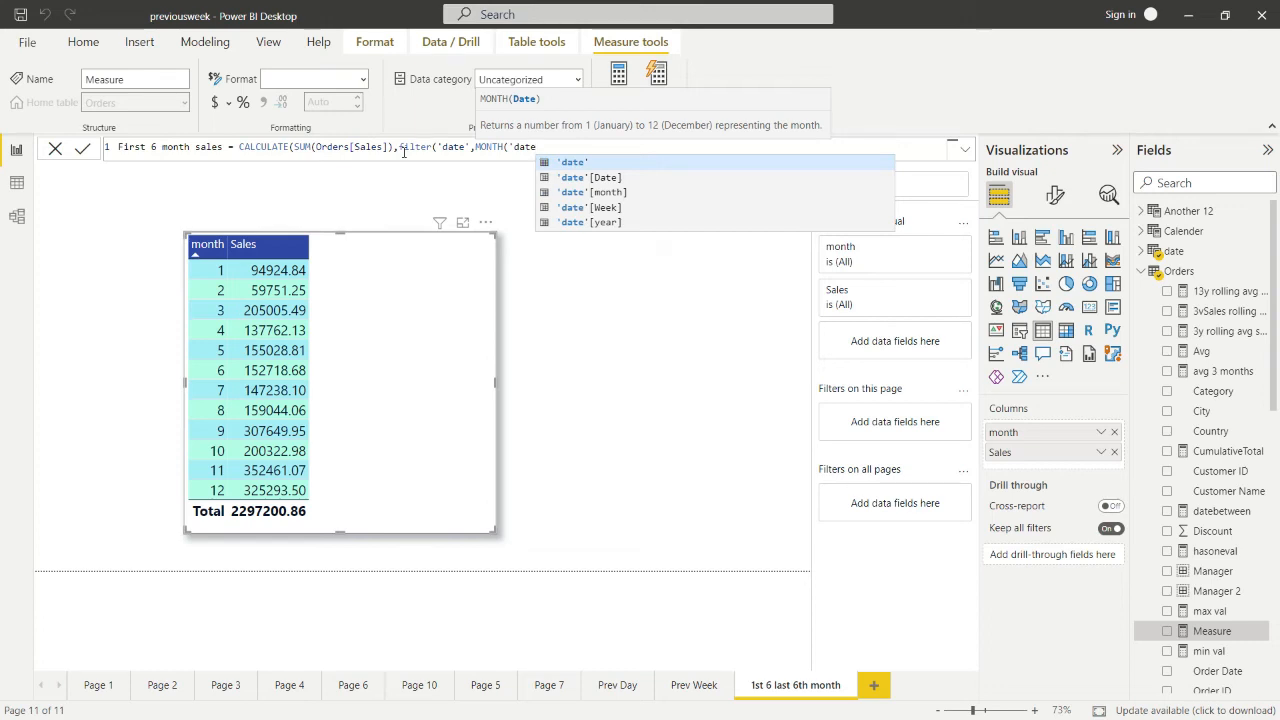
{"action": "left_click", "coordinate": [591, 176]}
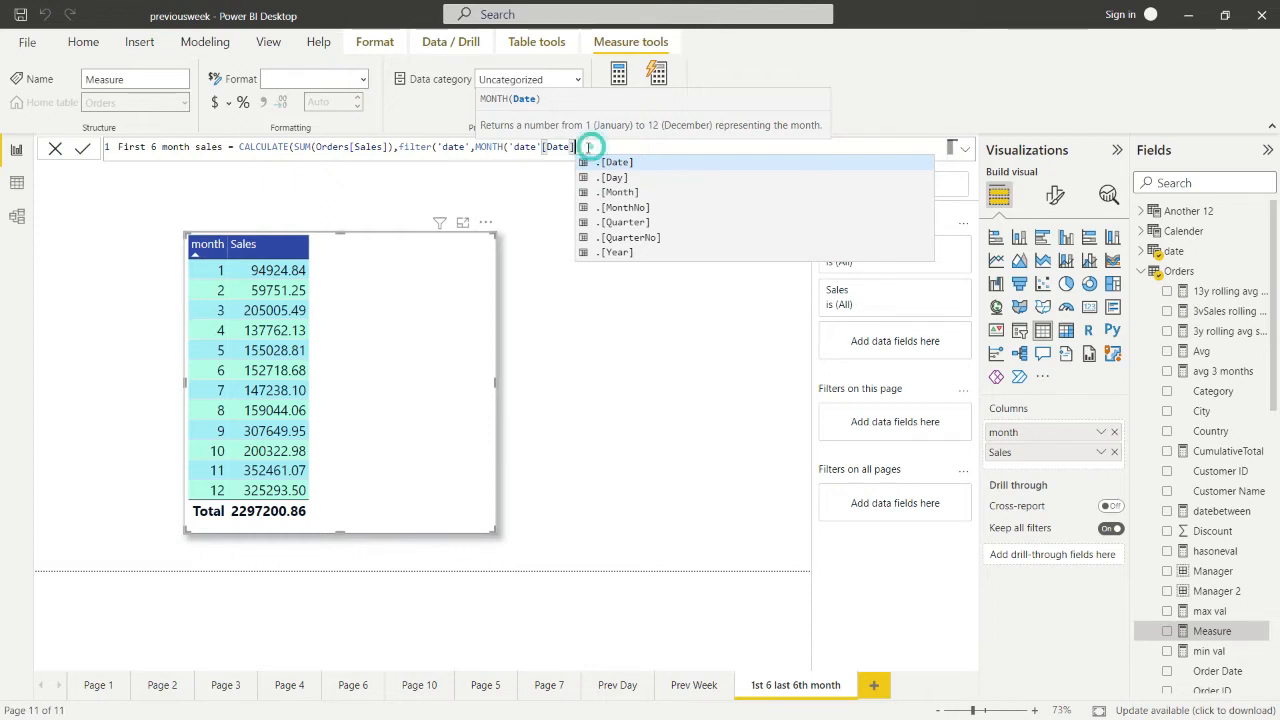
{"action": "type", "text": ")"}
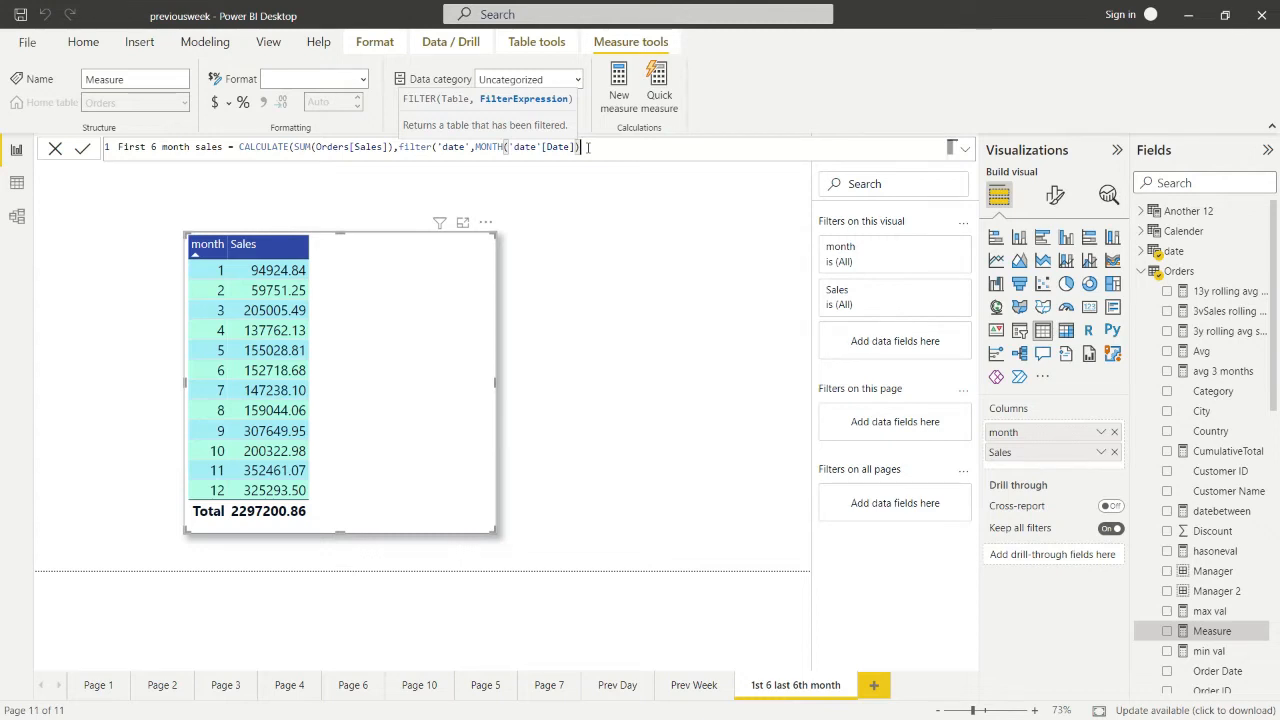
{"action": "type", "text": "<=6"}
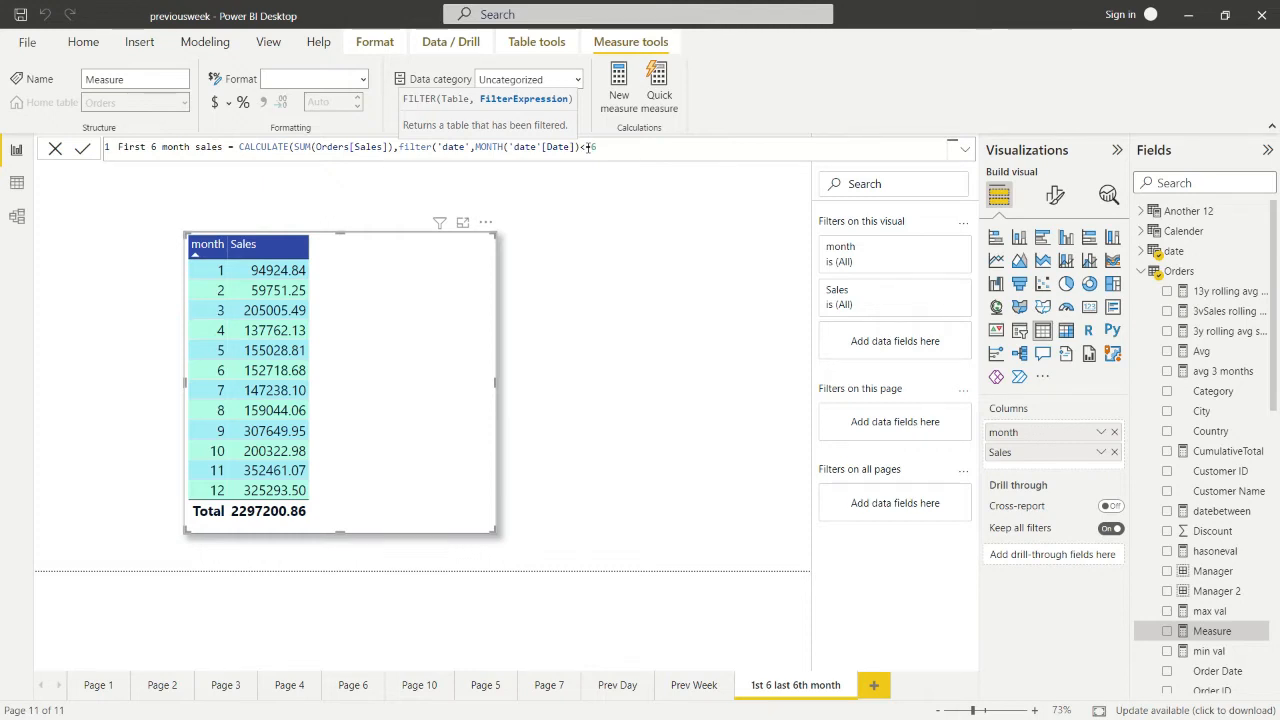
{"action": "type", "text": "))"}
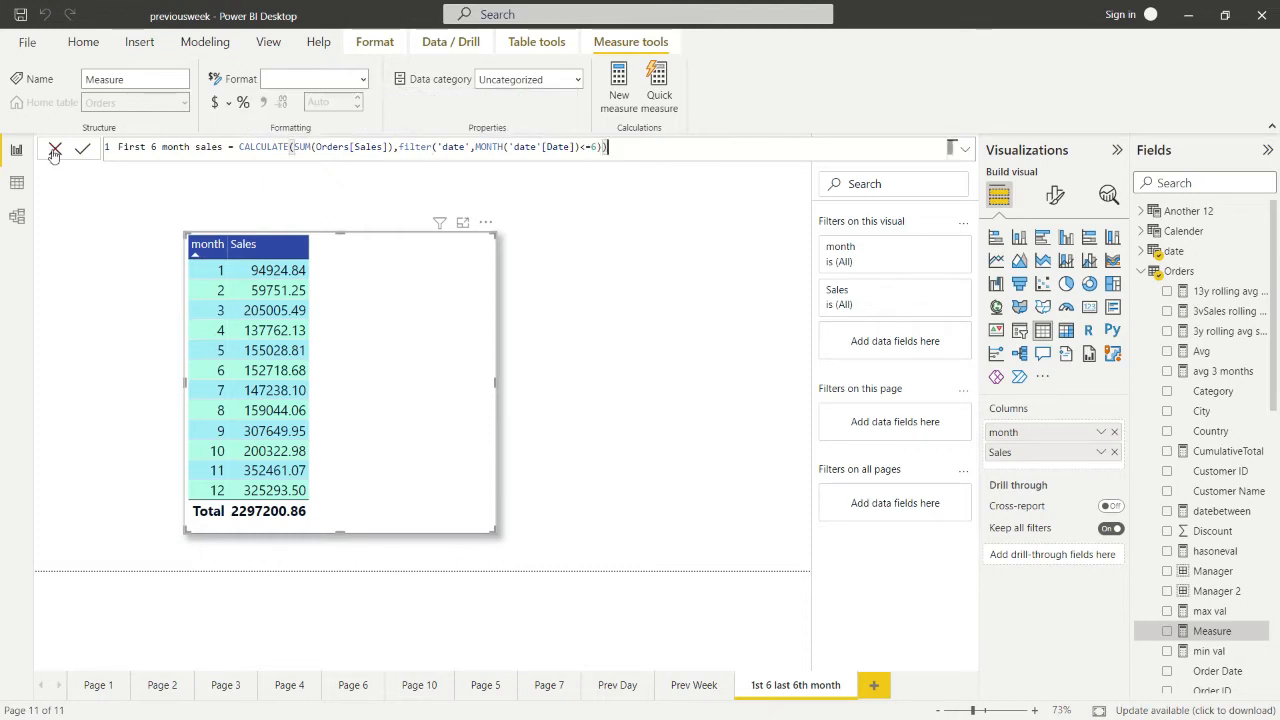
{"action": "left_click", "coordinate": [86, 148]}
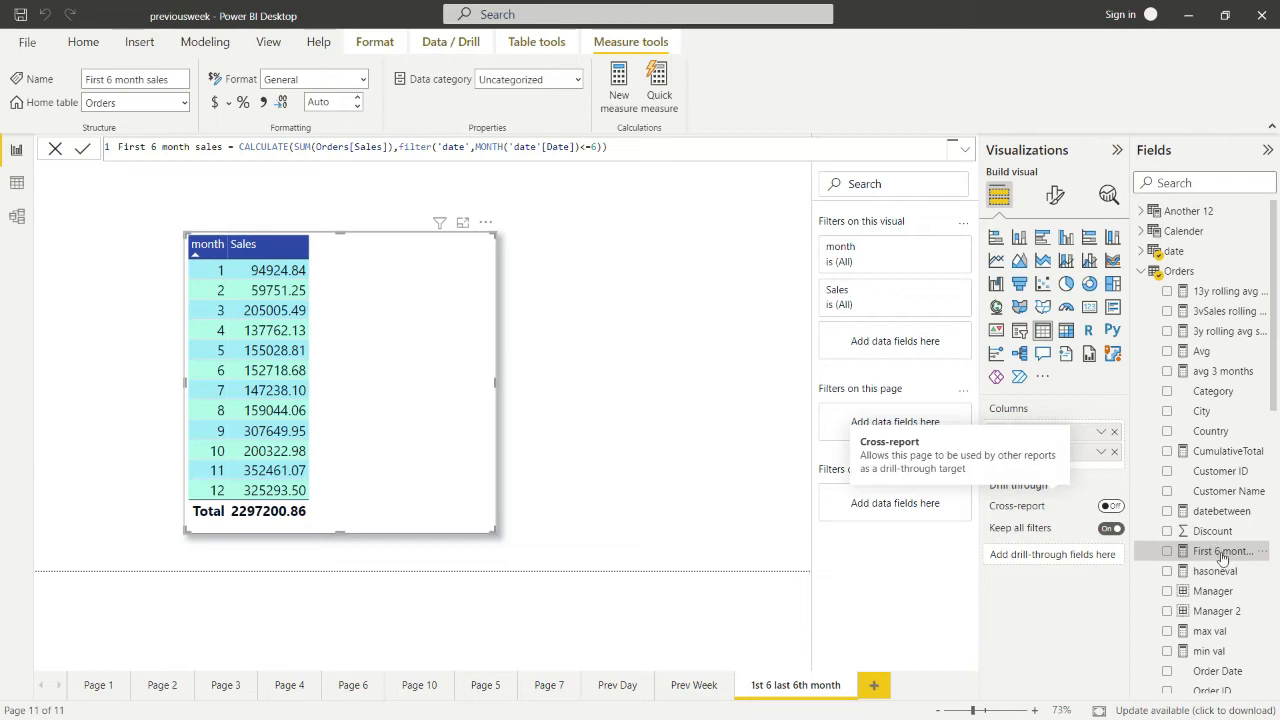
Add the First 6 month sales measure as a column after Sales in the table visual.
{"action": "left_click_drag", "start_coordinate": [1221, 559], "coordinate": [1066, 470]}
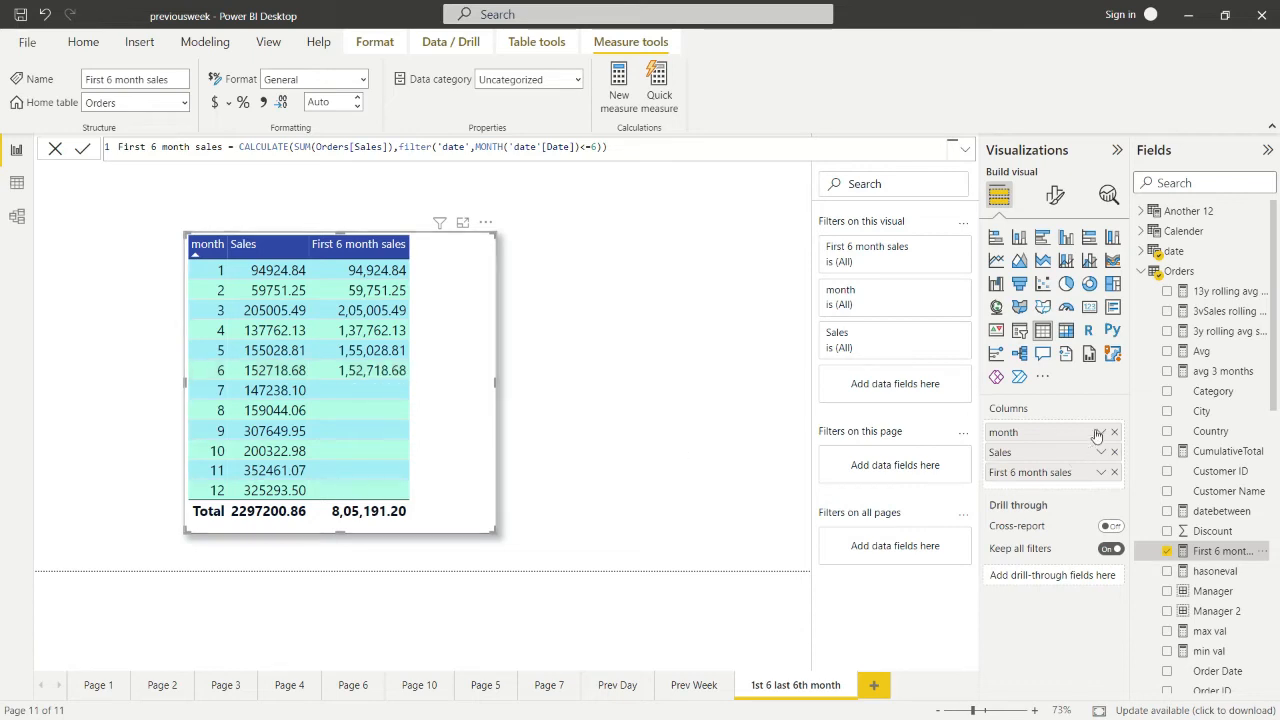
Create a new measure in the Orders table named Last 6 month sale, starting its formula with the CALCULATE function.
{"action": "left_click", "coordinate": [1176, 272]}
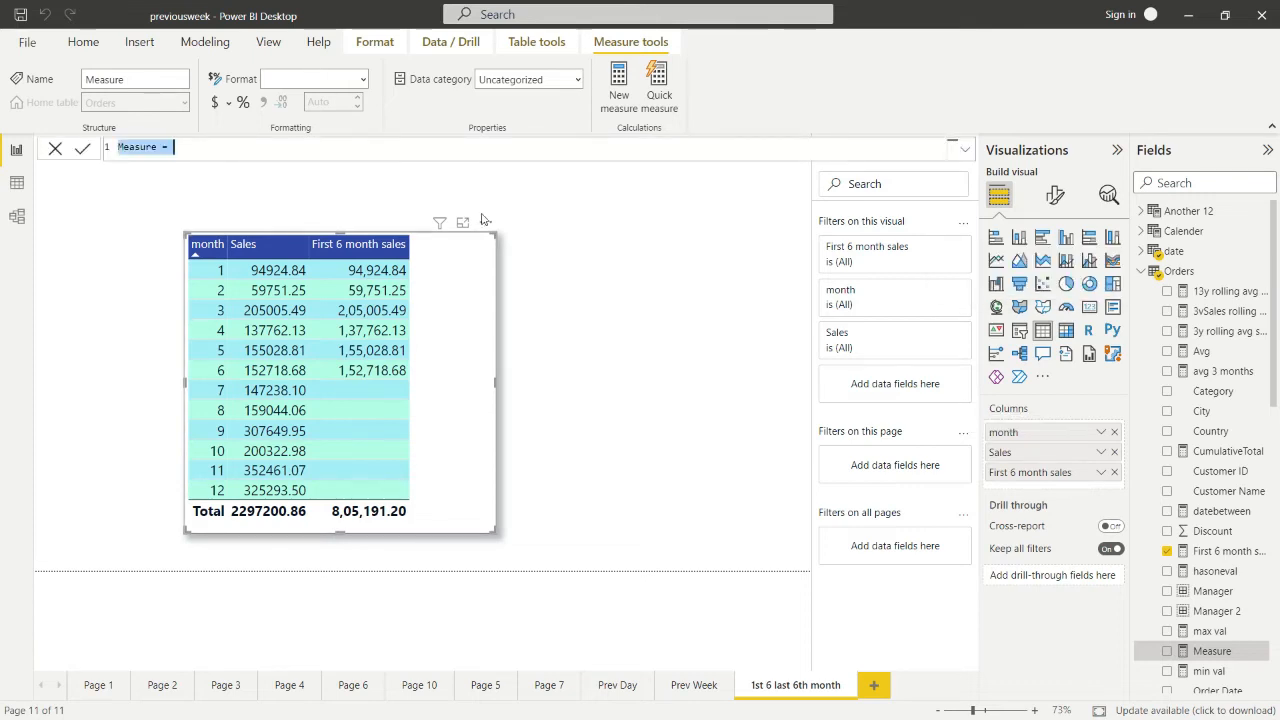
{"action": "type", "text": "LS"}
{"action": "key", "text": "BackSpace"}
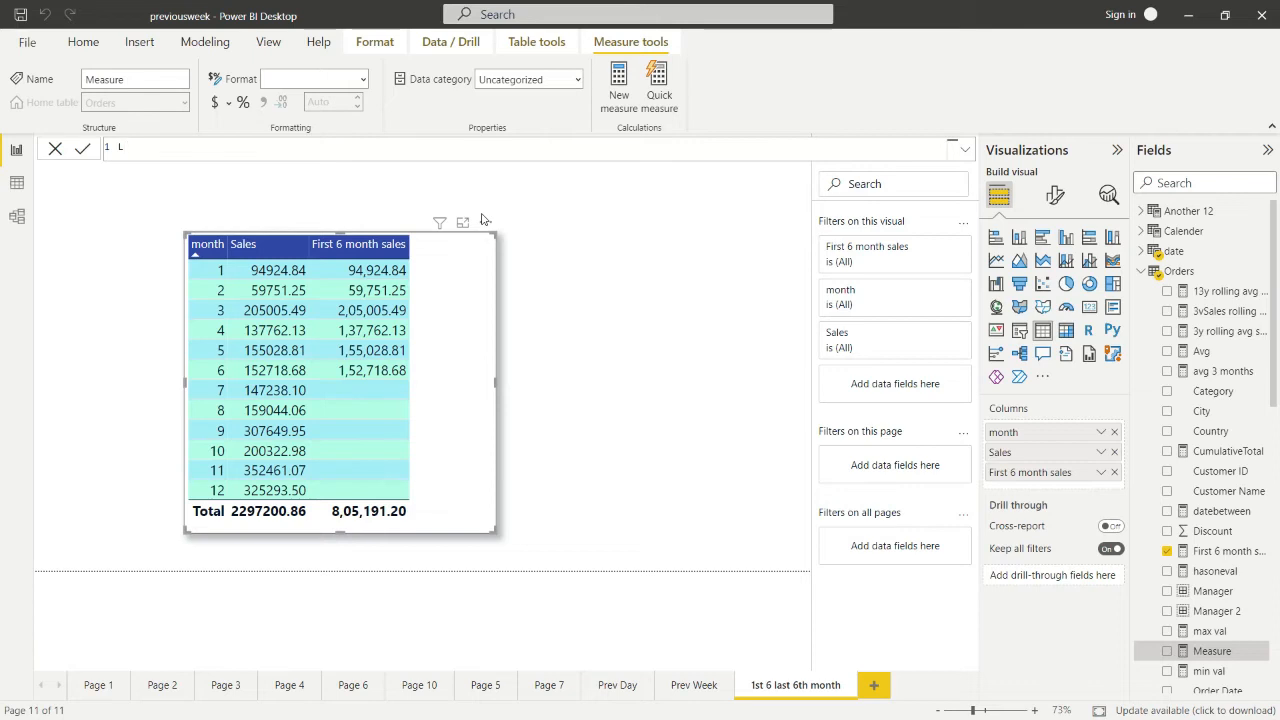
{"action": "type", "text": "ast 6 month sale = CALCULA"}
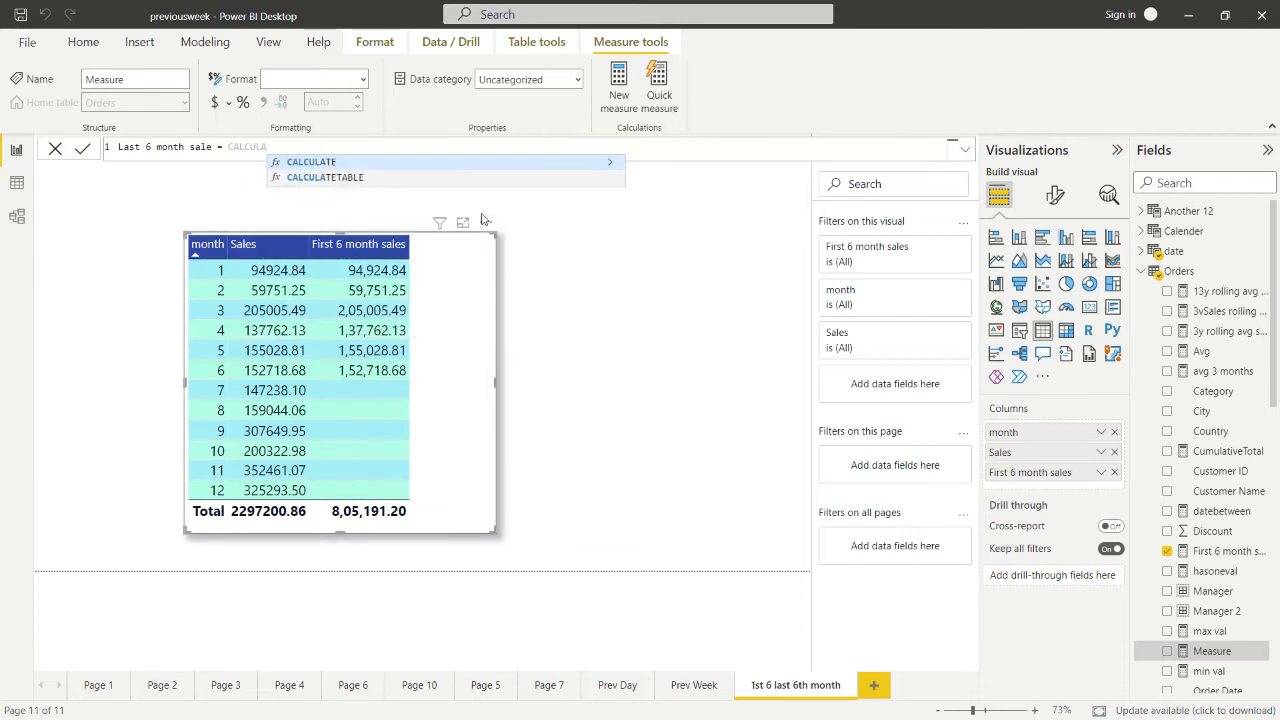
{"action": "left_click", "coordinate": [305, 162]}
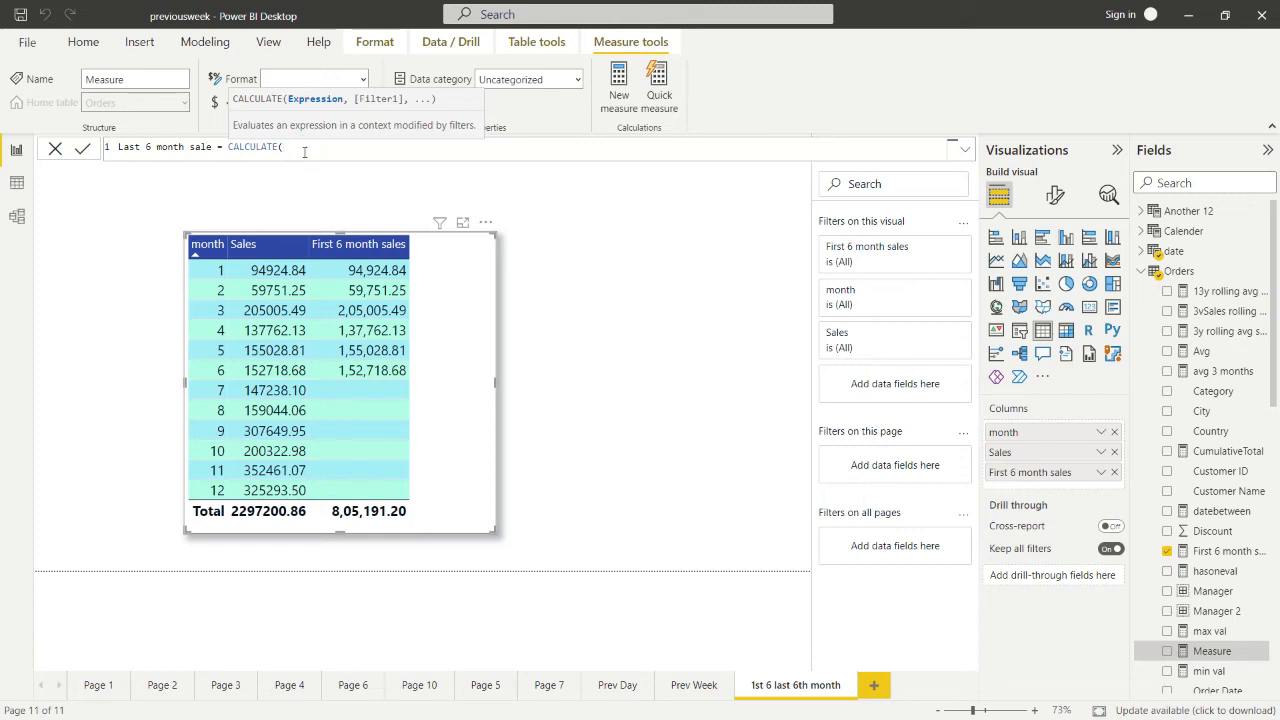
Enter SUM(Orders[Sales]) as the CALCULATE expression of the Last 6 month sale measure.
{"action": "type", "text": "SUM"}
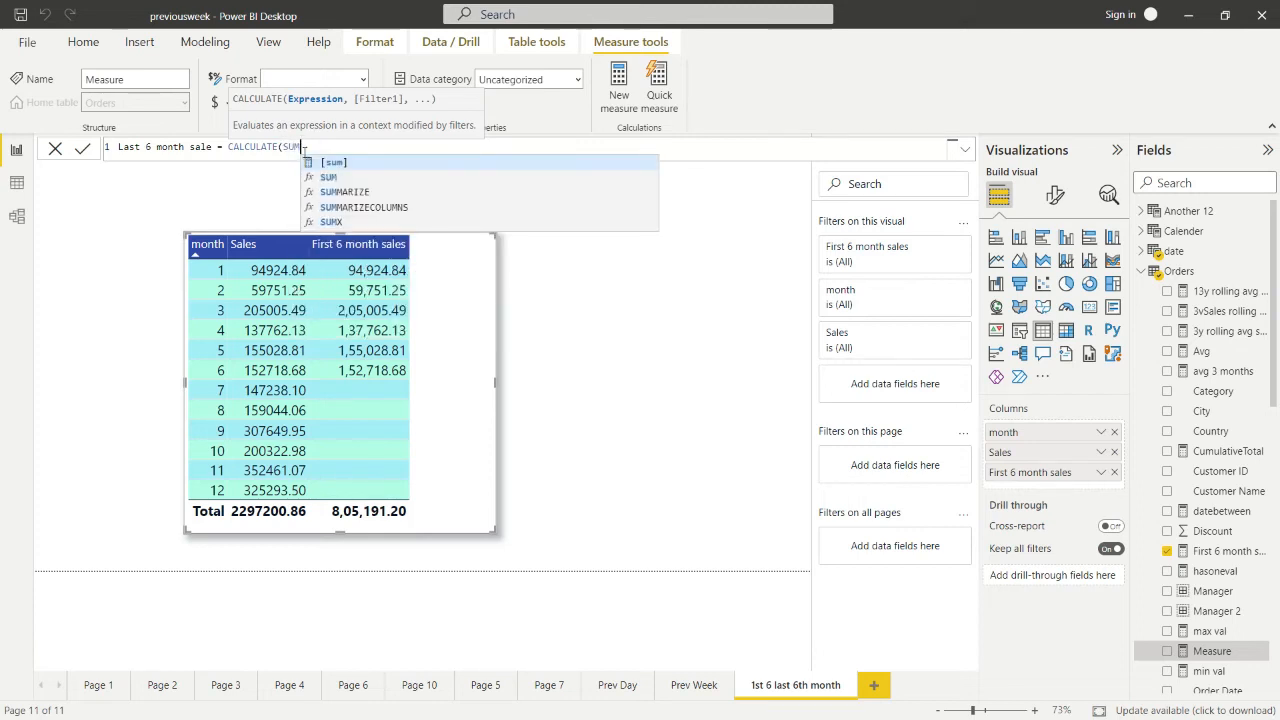
{"action": "type", "text": "("}
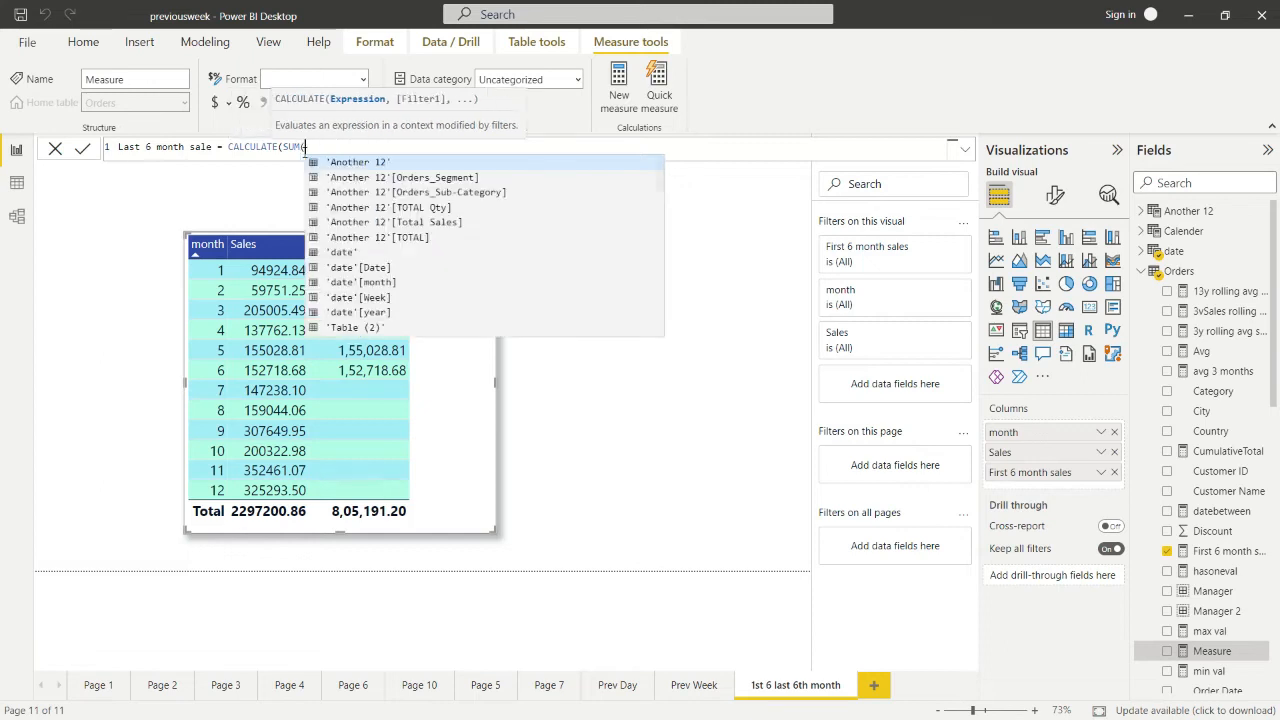
{"action": "type", "text": "oR"}
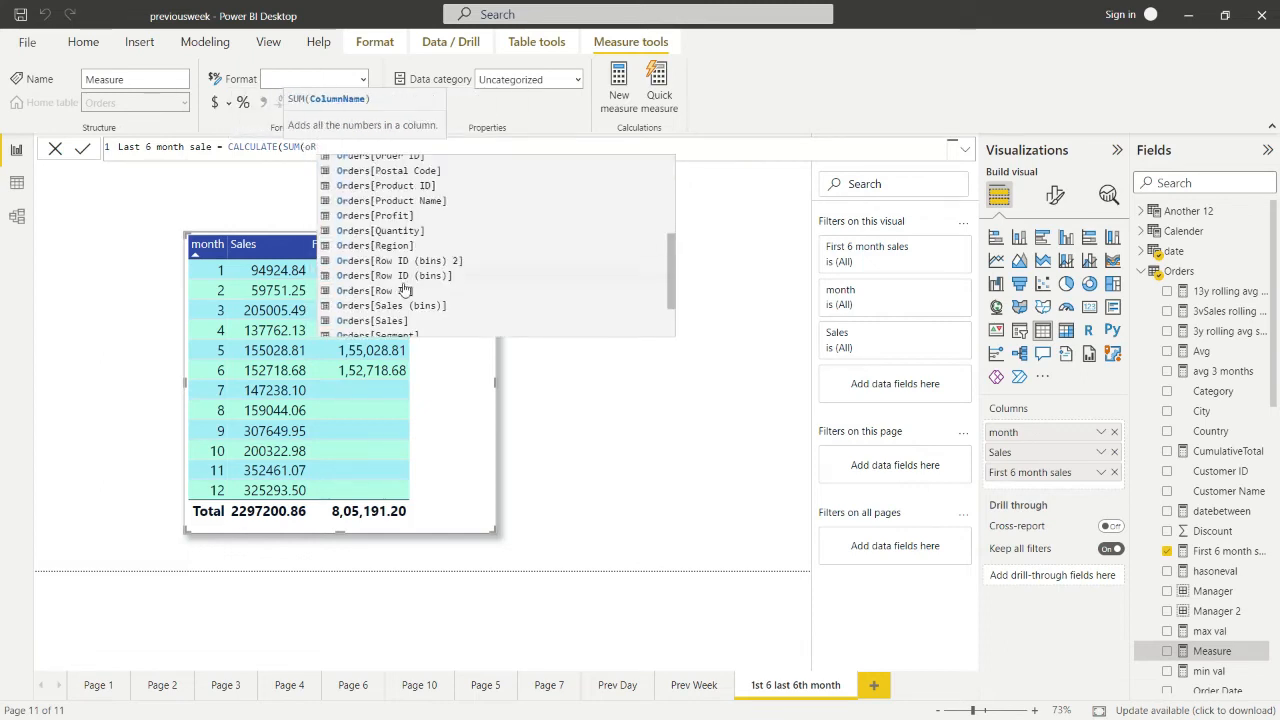
{"action": "left_click", "coordinate": [392, 321]}
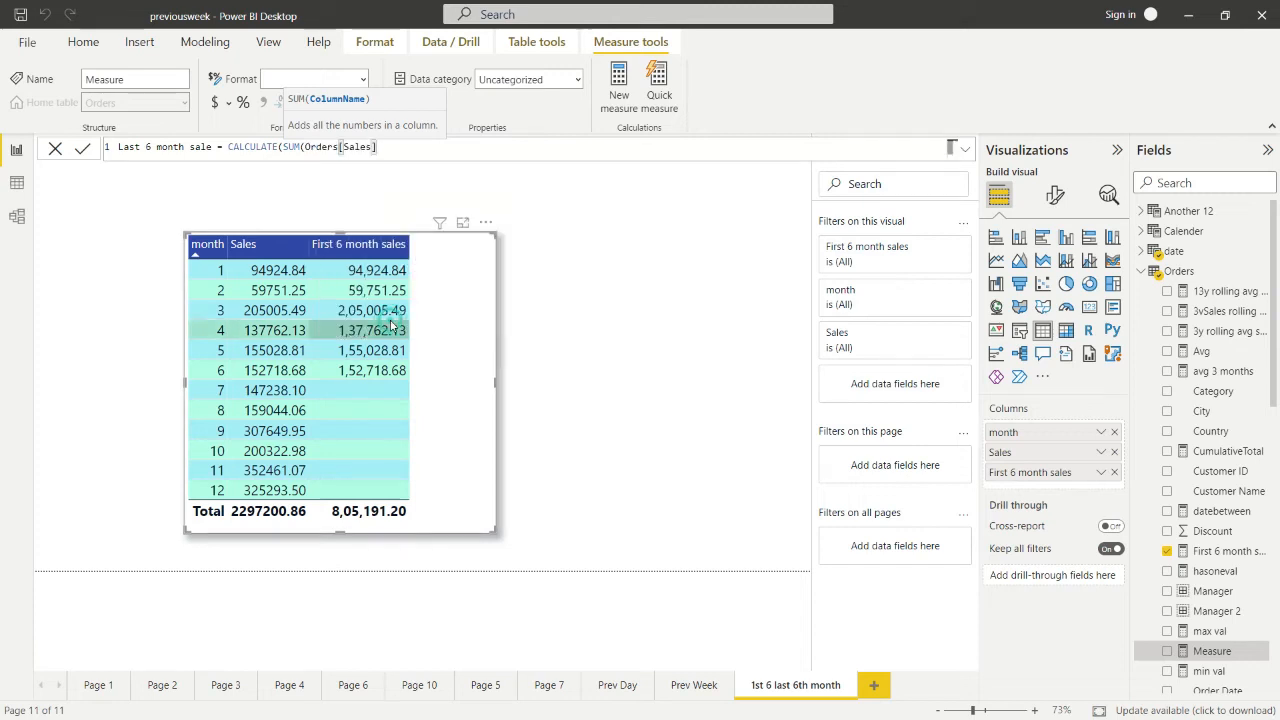
{"action": "left_click", "coordinate": [380, 146]}
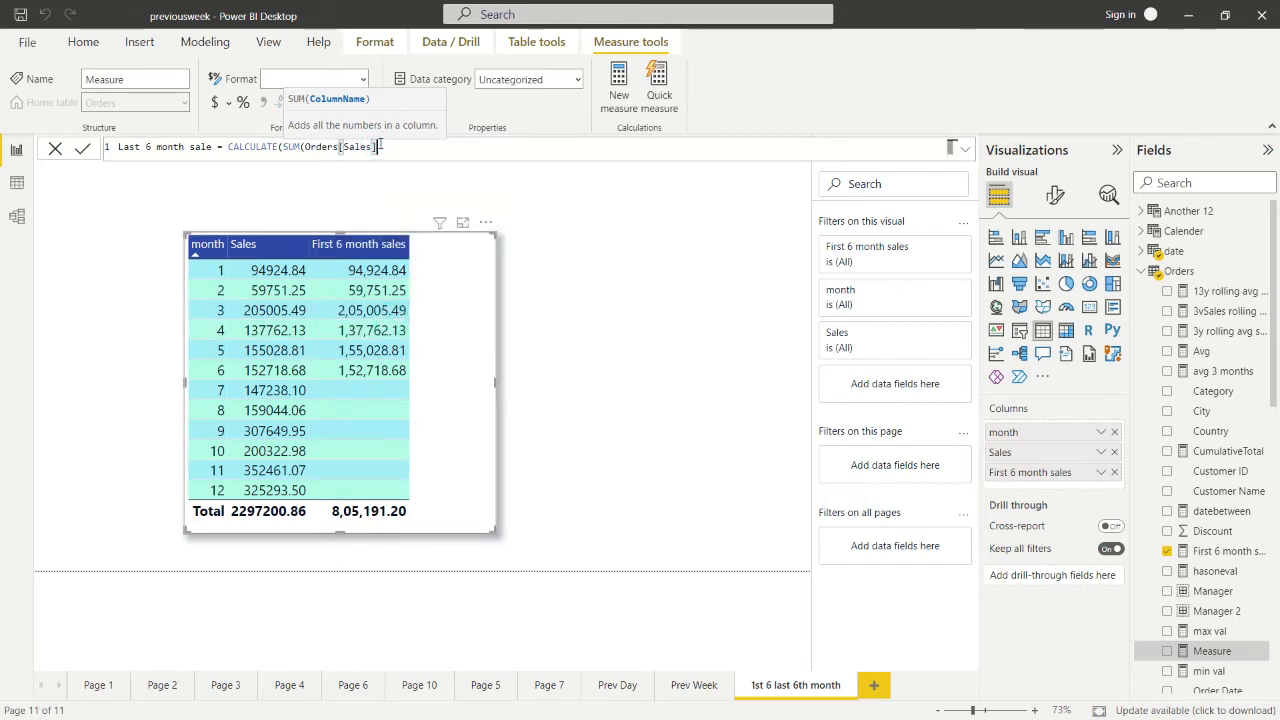
{"action": "type", "text": ")"}
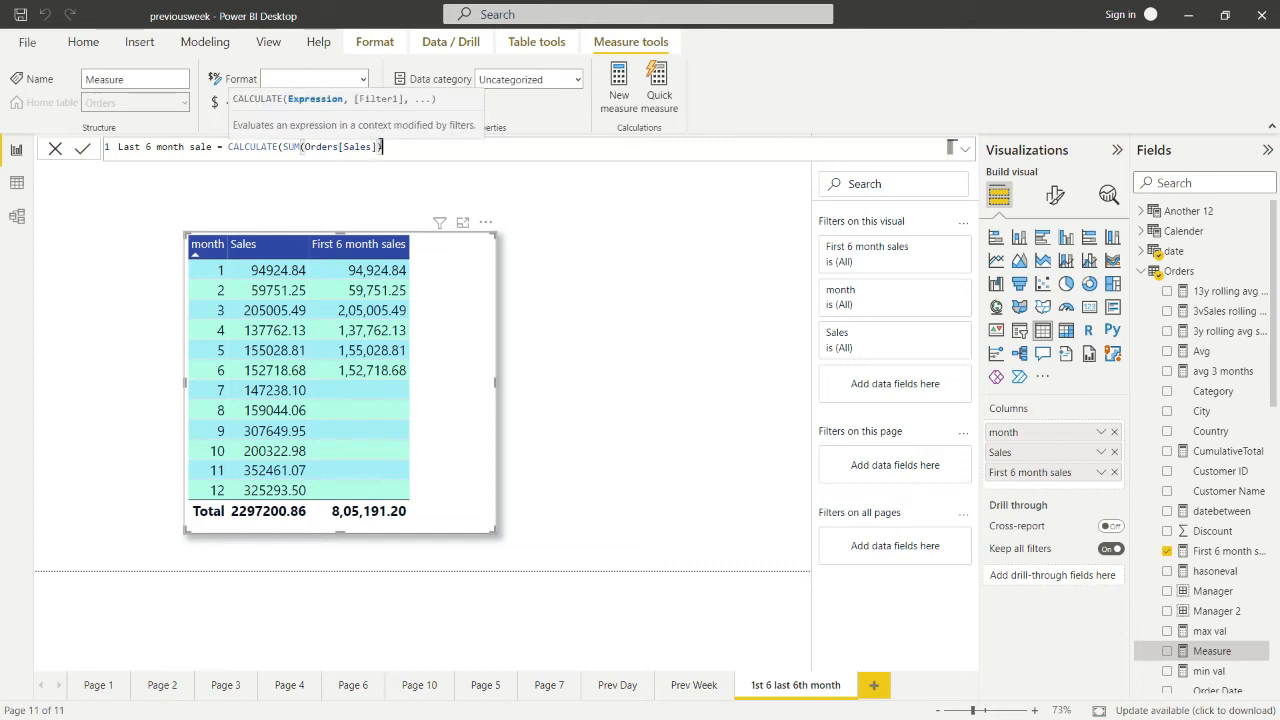
Add a FILTER function over the 'date' table as the filter argument of the Last 6 month sale measure.
{"action": "type", "text": ","}
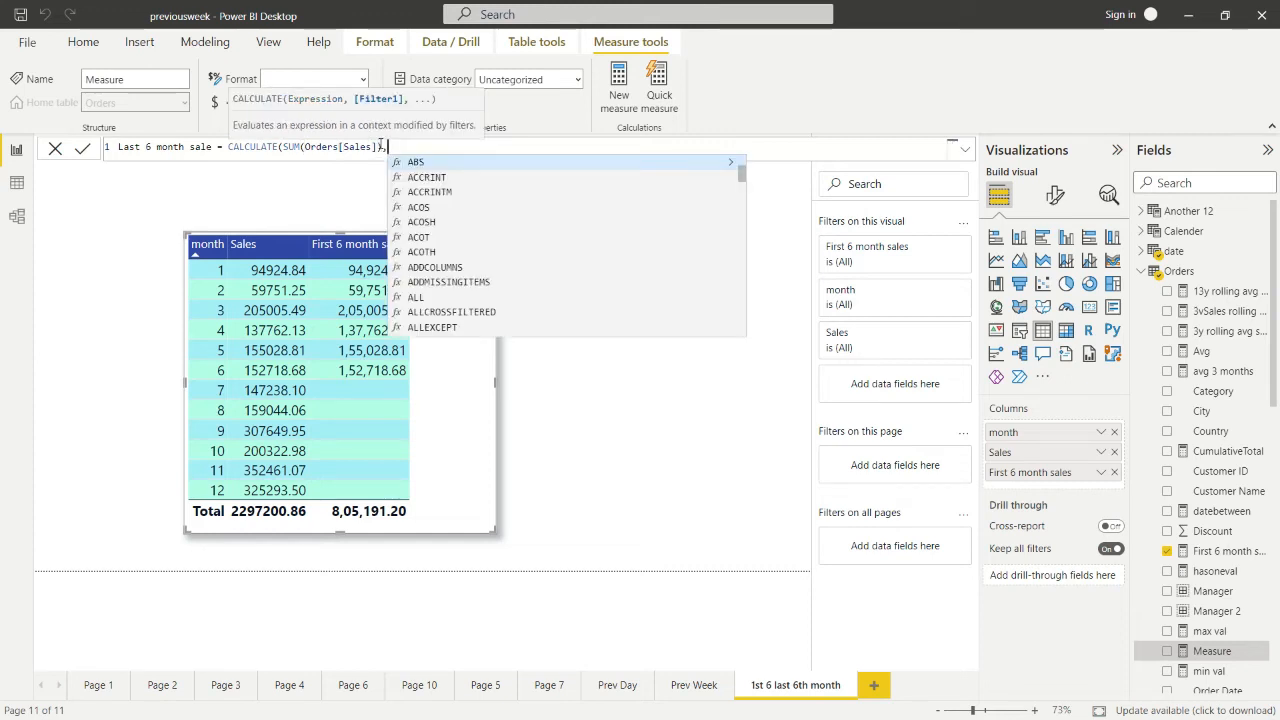
{"action": "type", "text": "filter"}
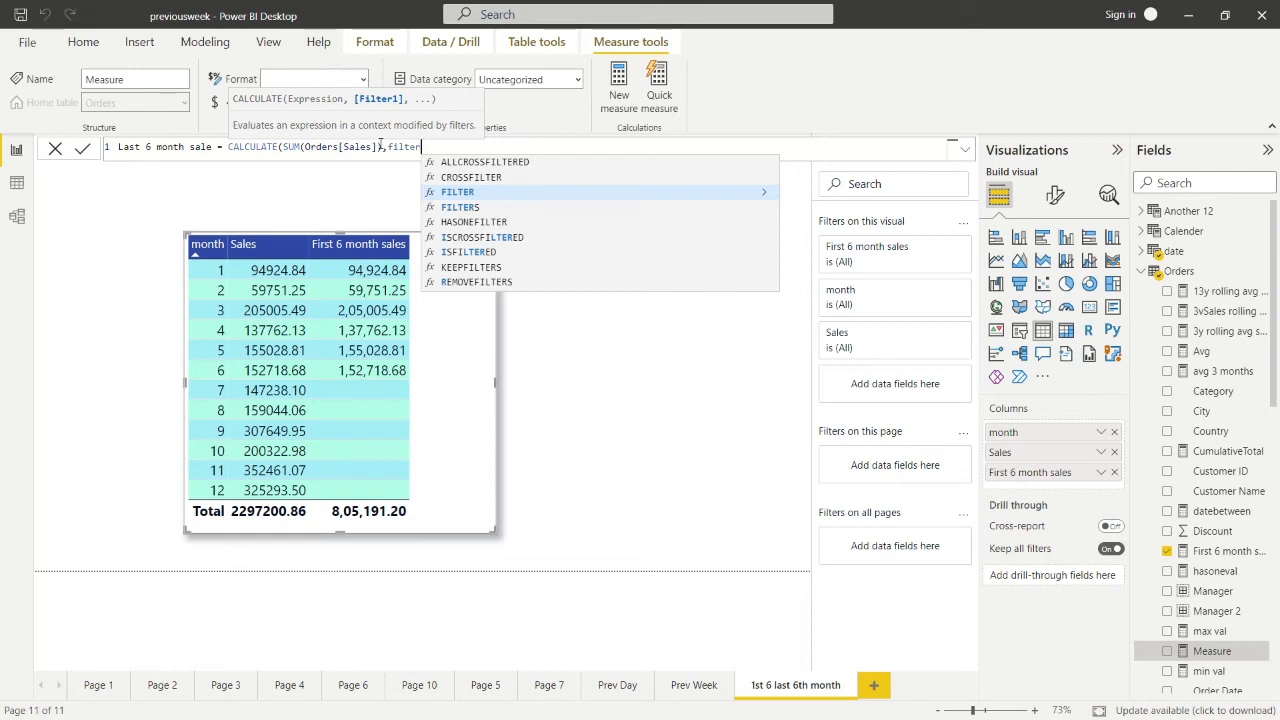
{"action": "type", "text": "("}
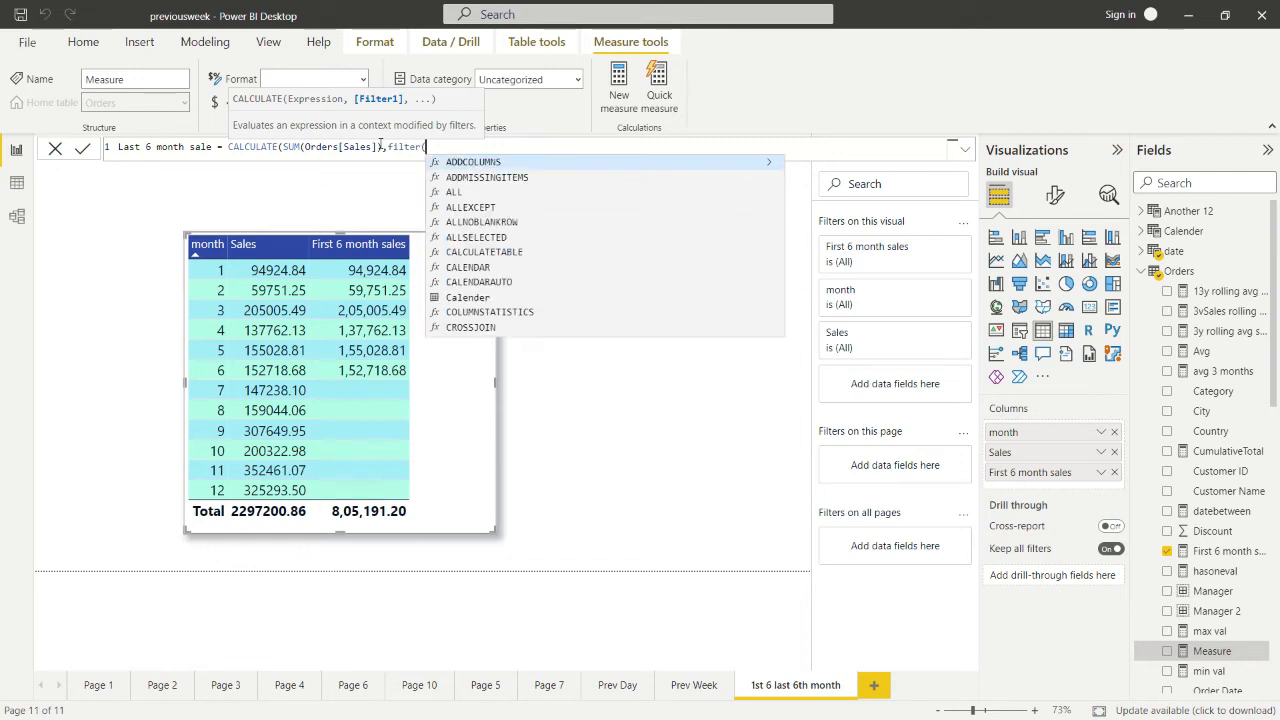
{"action": "type", "text": "'date'"}
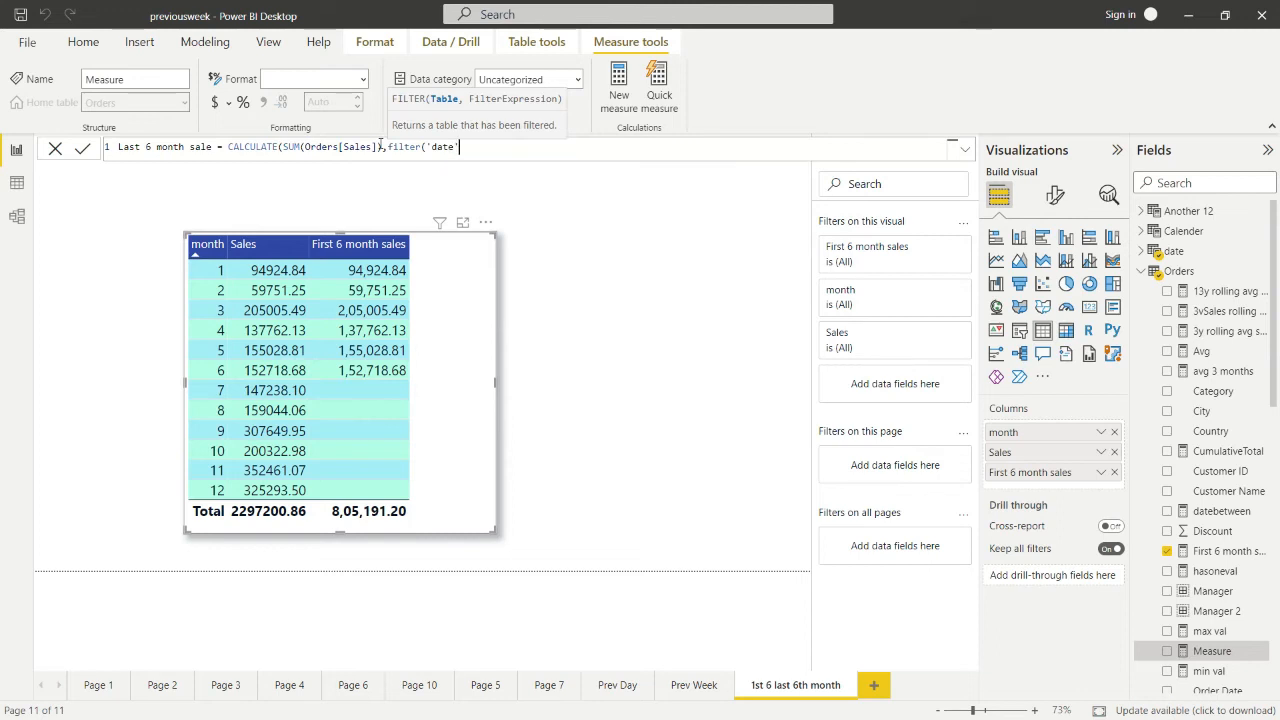
Set the filter condition to MONTH('date'[Date])>6, close the open functions and commit the Last 6 month sale measure.
{"action": "type", "text": ",MONTH"}
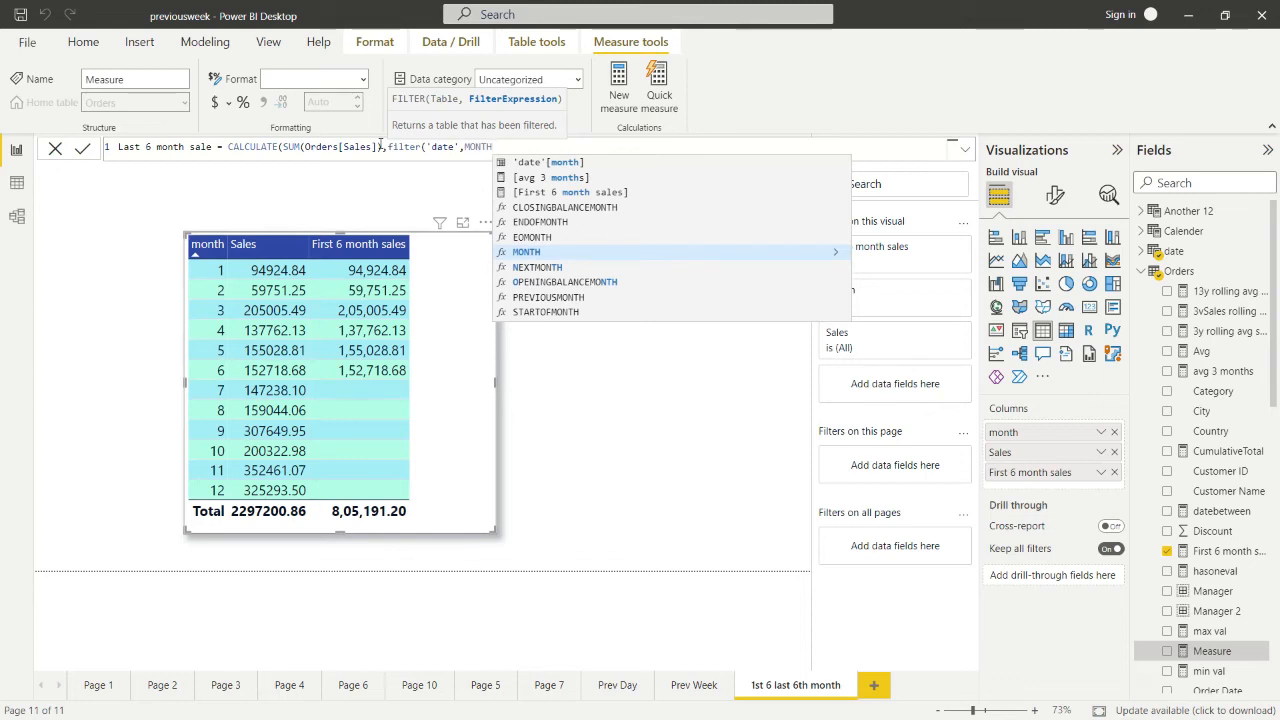
{"action": "type", "text": "('"}
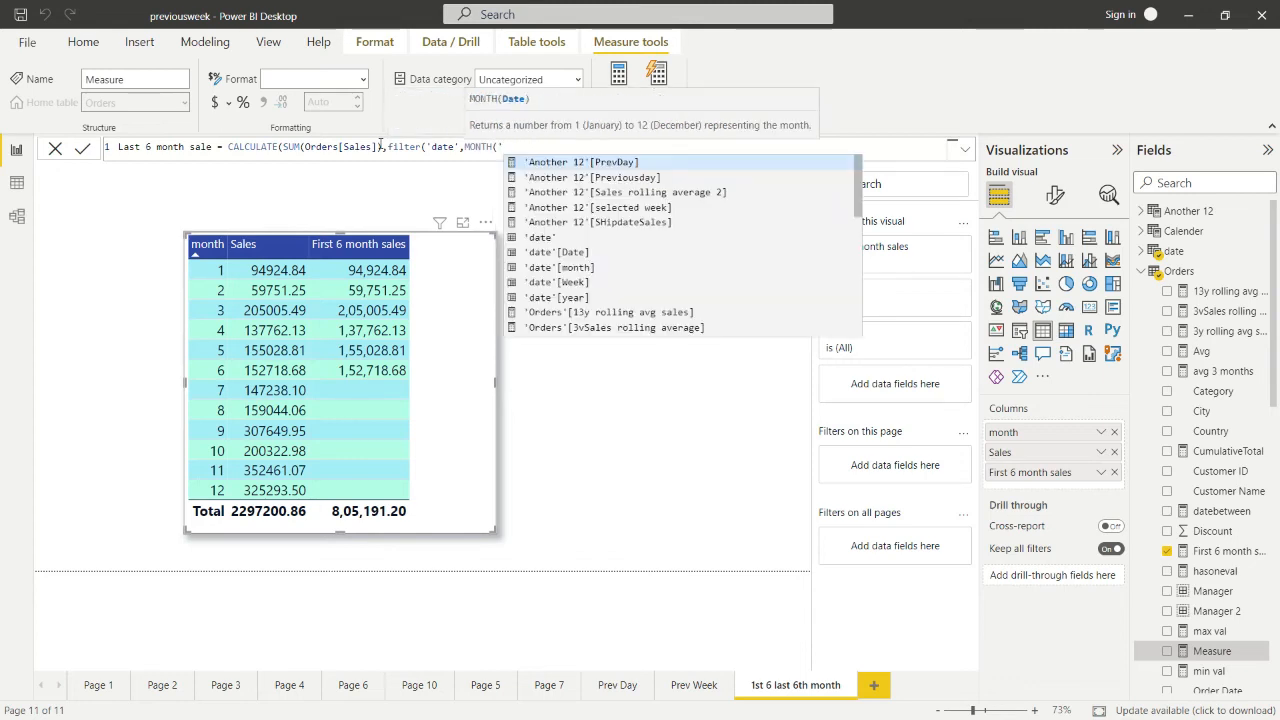
{"action": "type", "text": "date"}
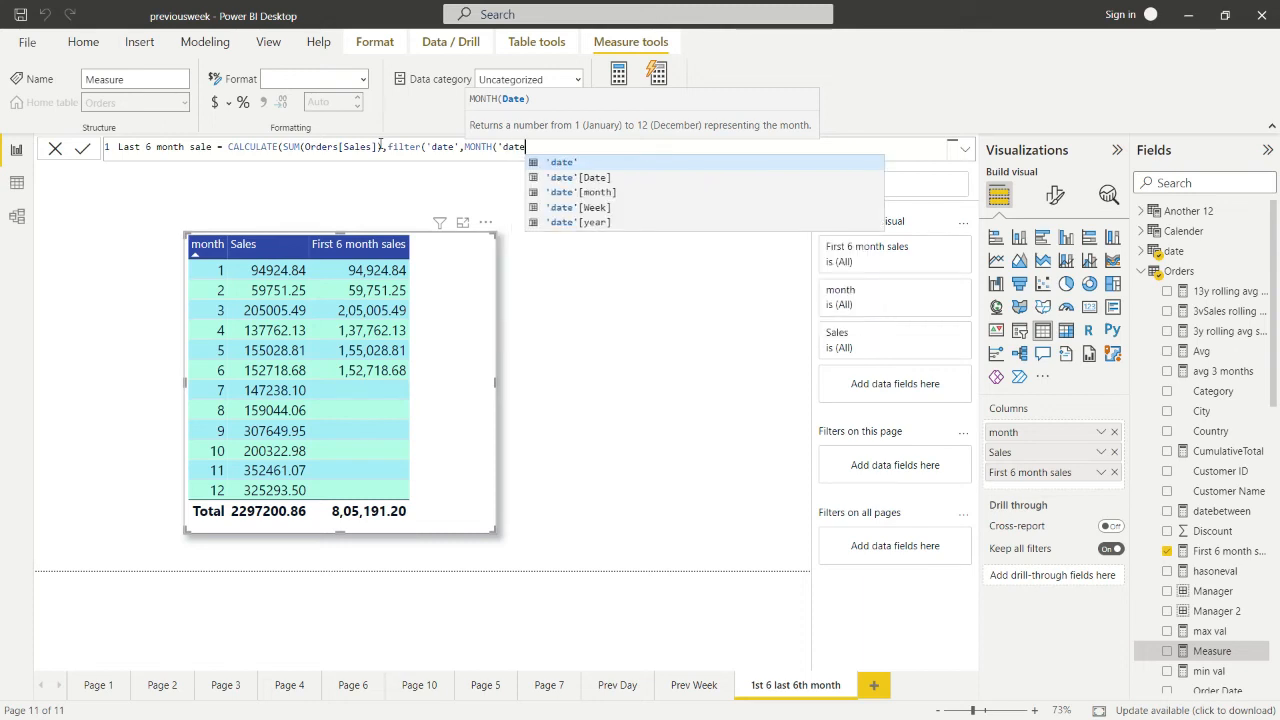
{"action": "left_click", "coordinate": [606, 178]}
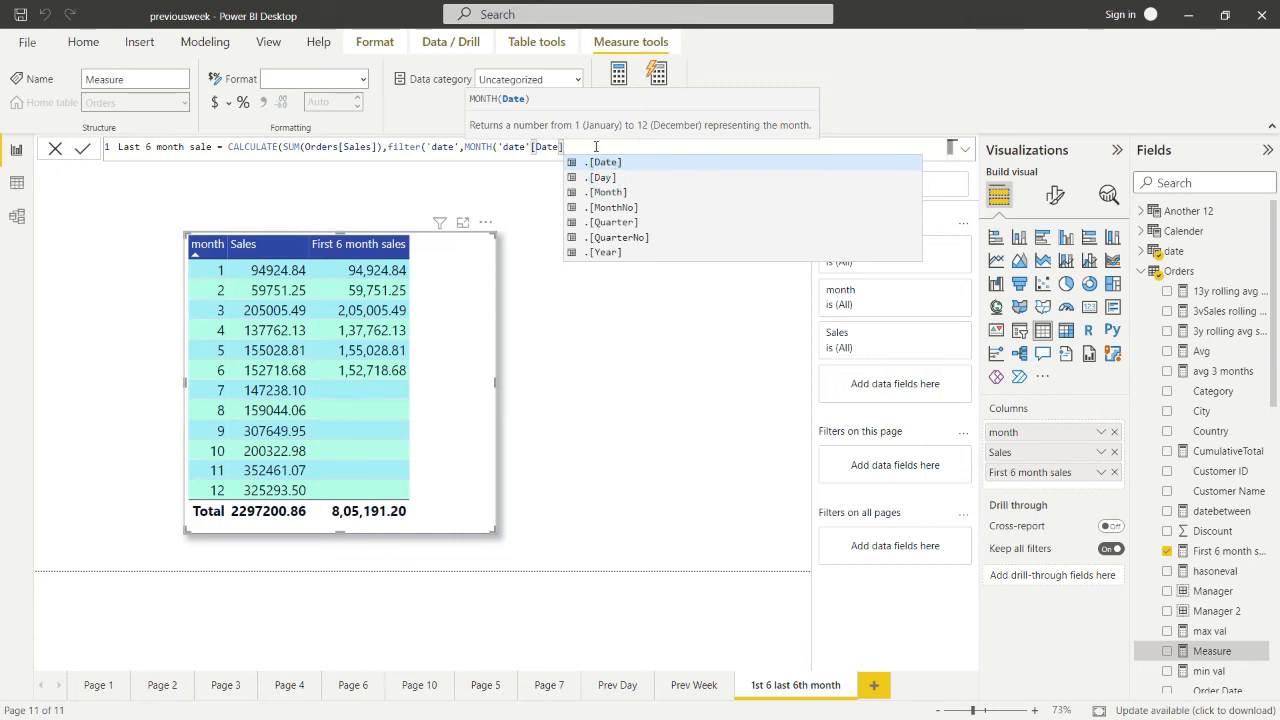
{"action": "left_click", "coordinate": [595, 147]}
{"action": "type", "text": ")"}
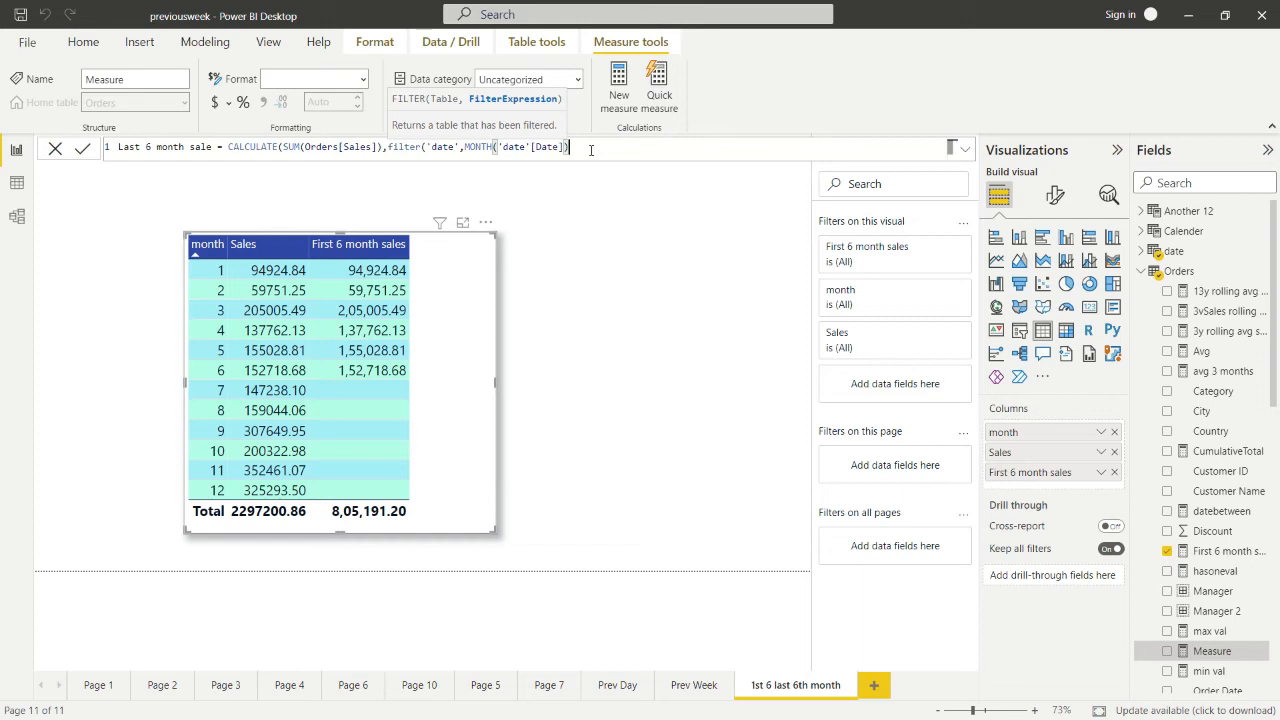
{"action": "type", "text": ">6"}
{"action": "type", "text": "))"}
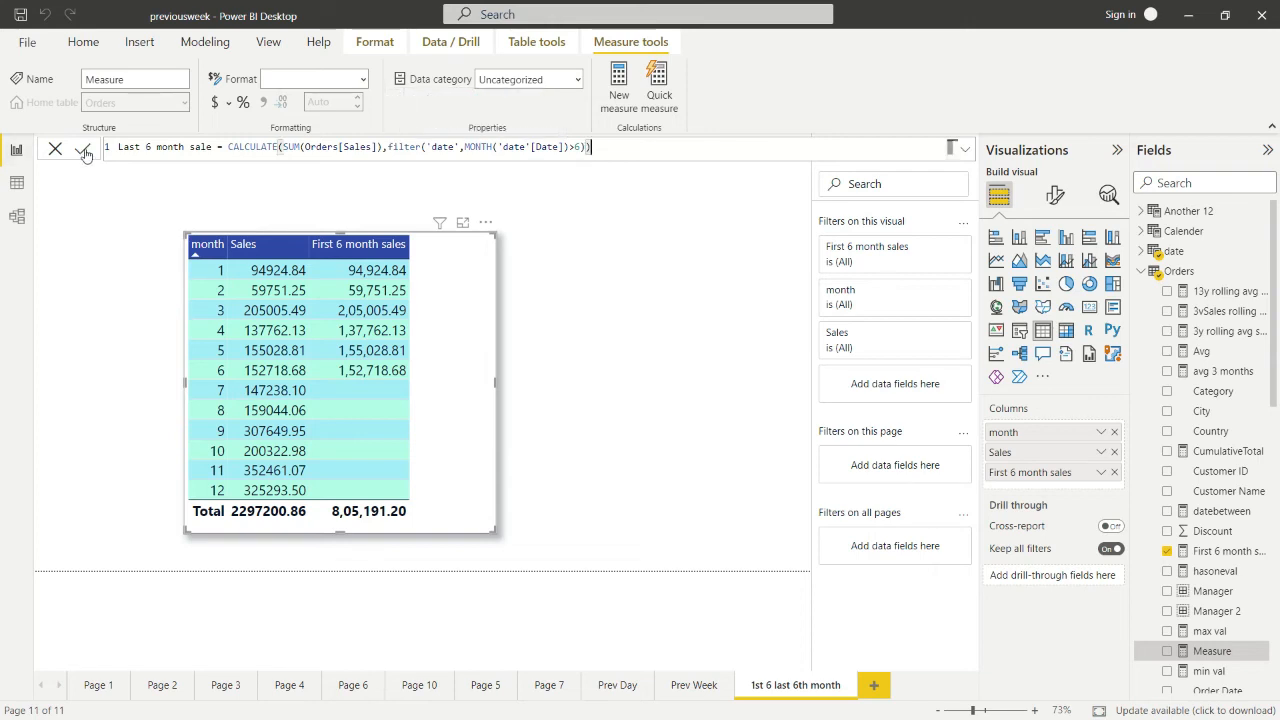
{"action": "left_click", "coordinate": [85, 152]}
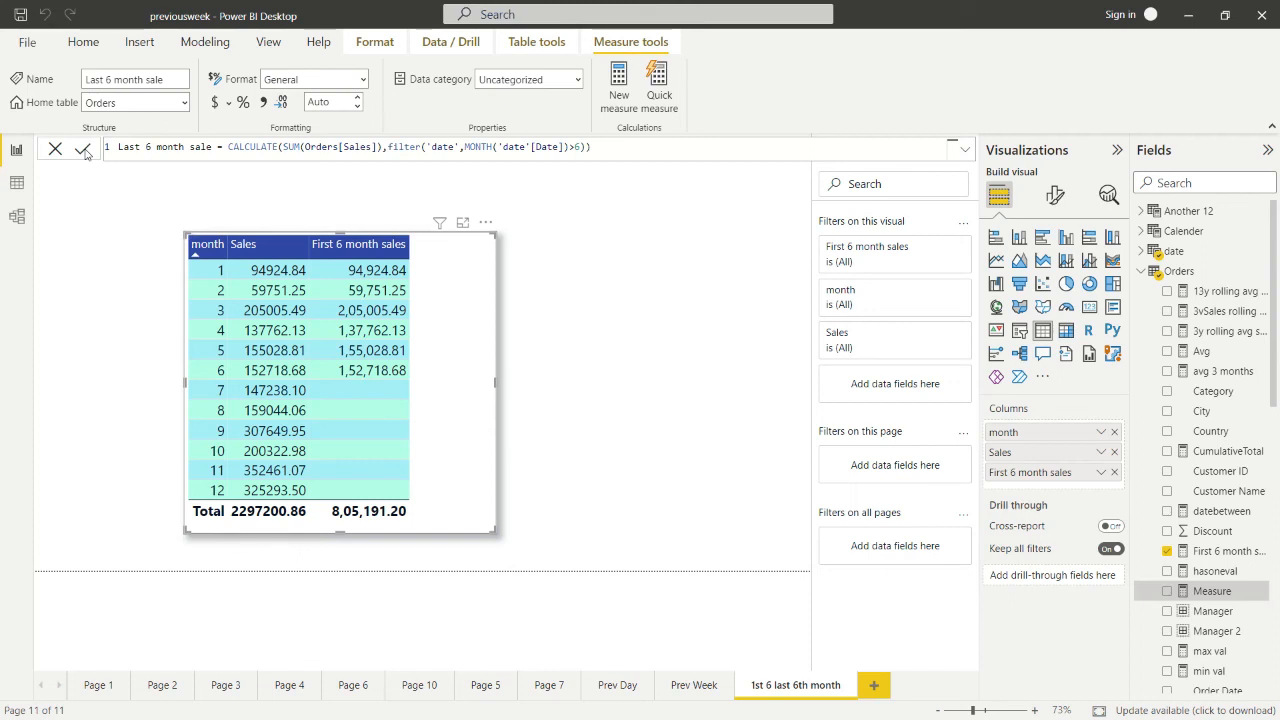
{"action": "left_click", "coordinate": [83, 149]}
Add the Last 6 month sale measure as a column after First 6 month sales in the table visual.
{"action": "left_click", "coordinate": [1206, 596]}
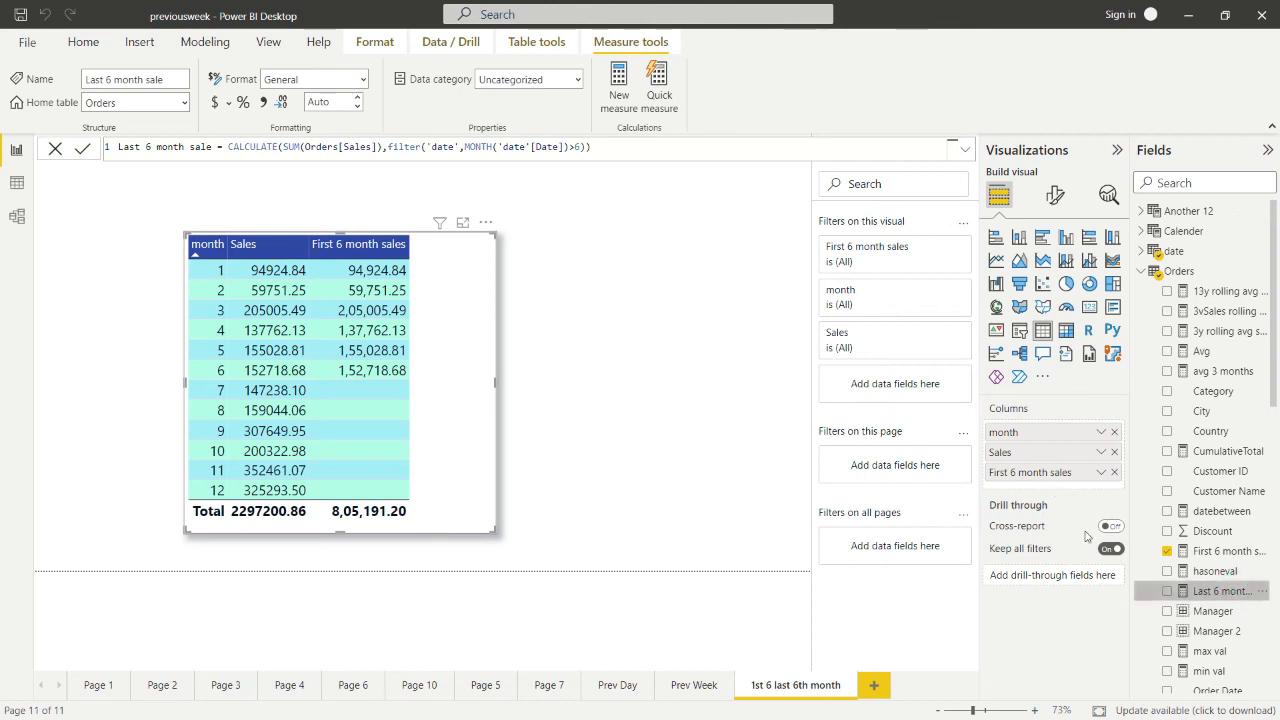
{"action": "left_click_drag", "start_coordinate": [1086, 520], "coordinate": [1072, 490]}
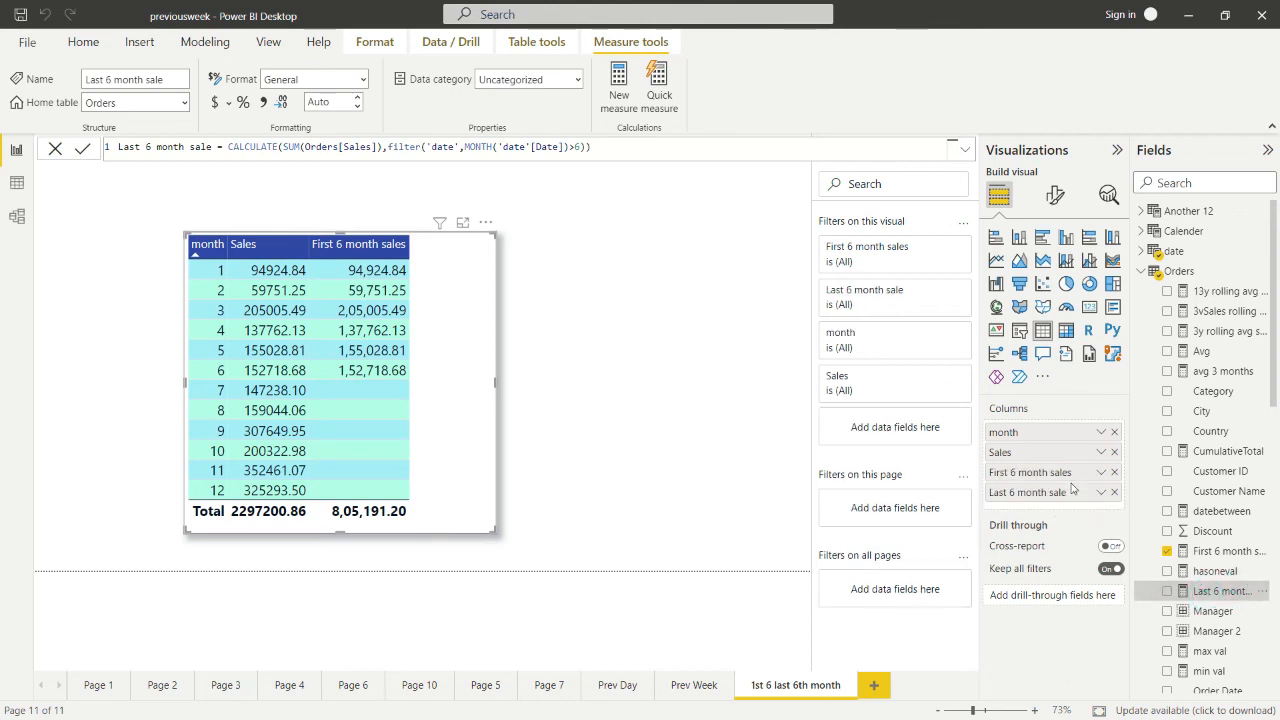